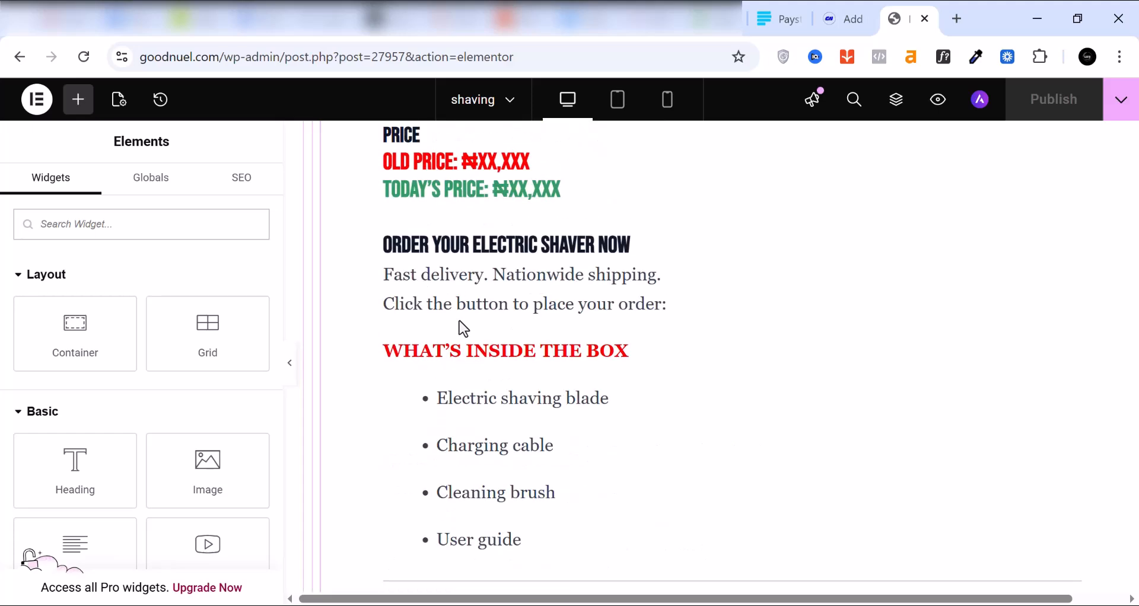
# Step: Look through the shaving landing page's sections, from the price and features to the product image
pyautogui.scroll(10, 464, 328)
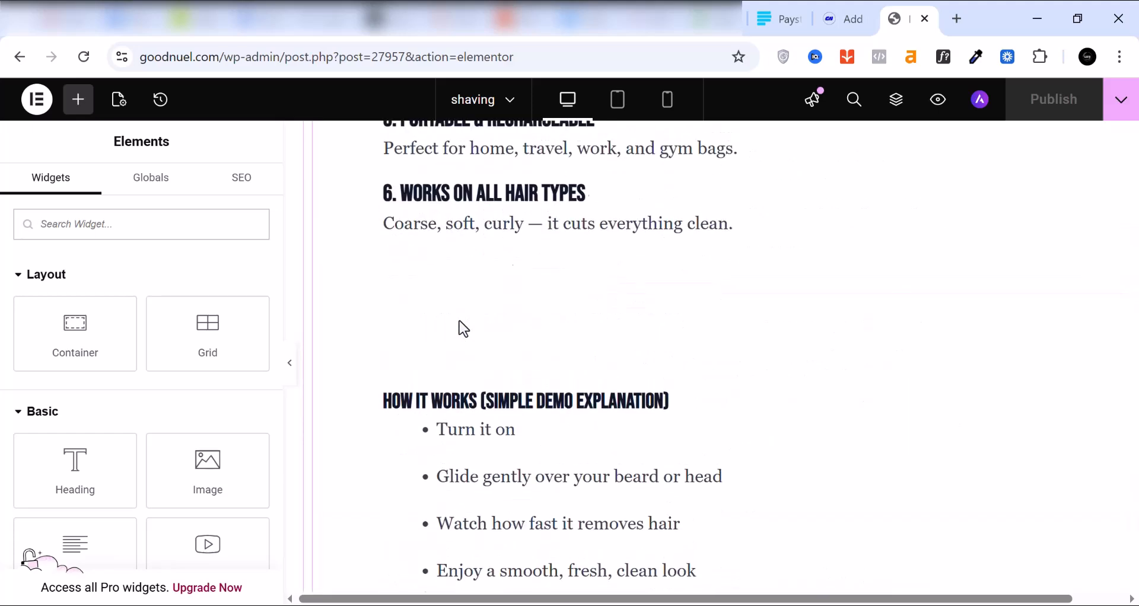
pyautogui.scroll(5, 464, 328)
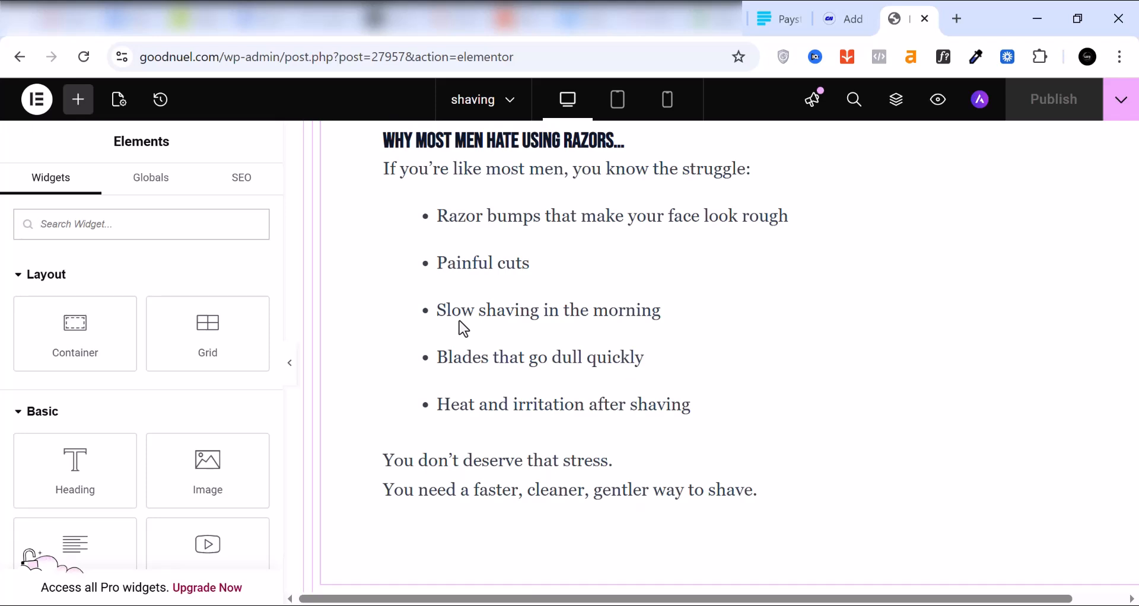
pyautogui.scroll(-8, 460, 321)
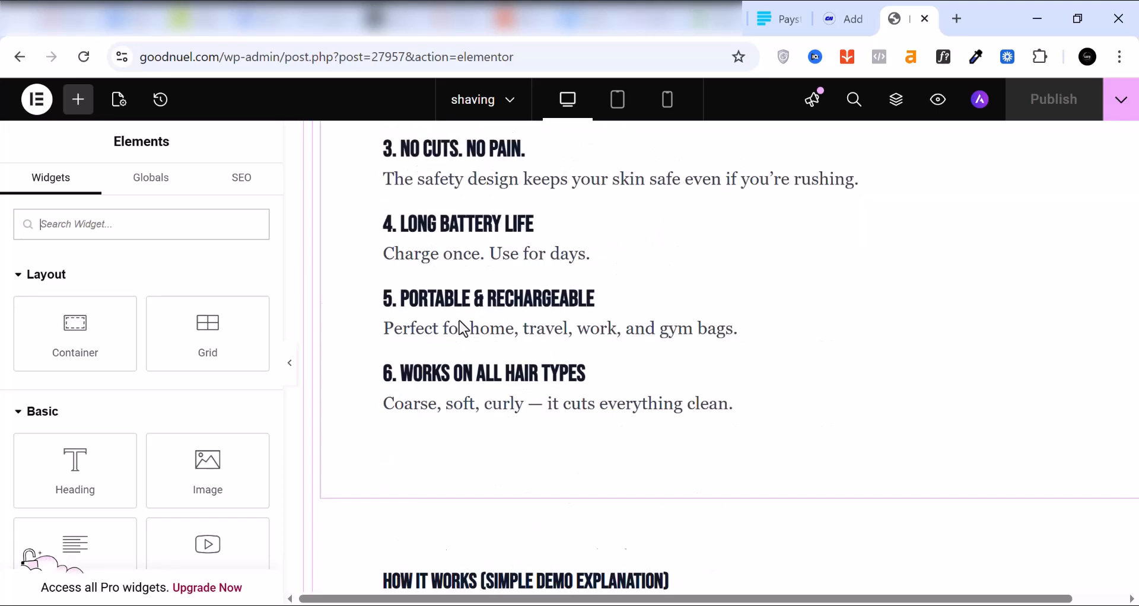
pyautogui.scroll(-3, 464, 329)
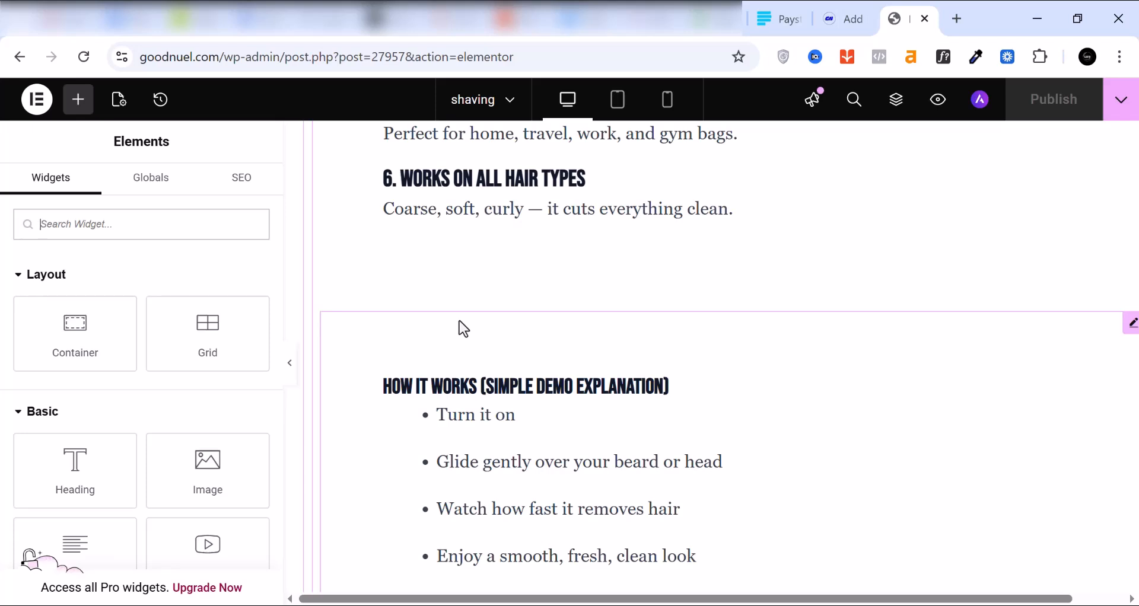
pyautogui.scroll(12, 522, 383)
pyautogui.scroll(15, 510, 381)
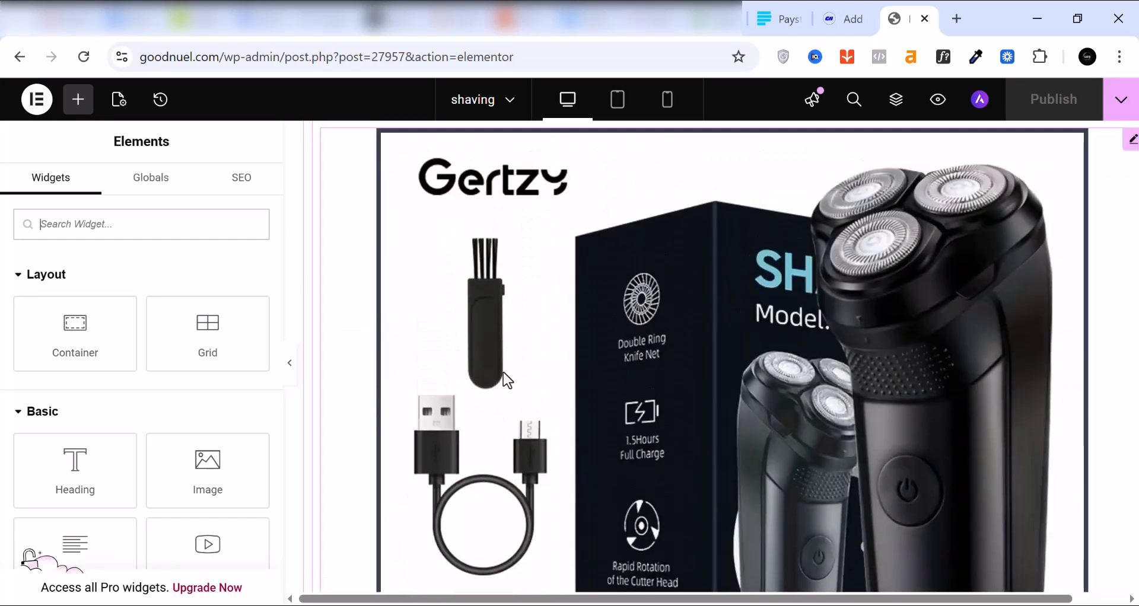
pyautogui.scroll(-7, 503, 373)
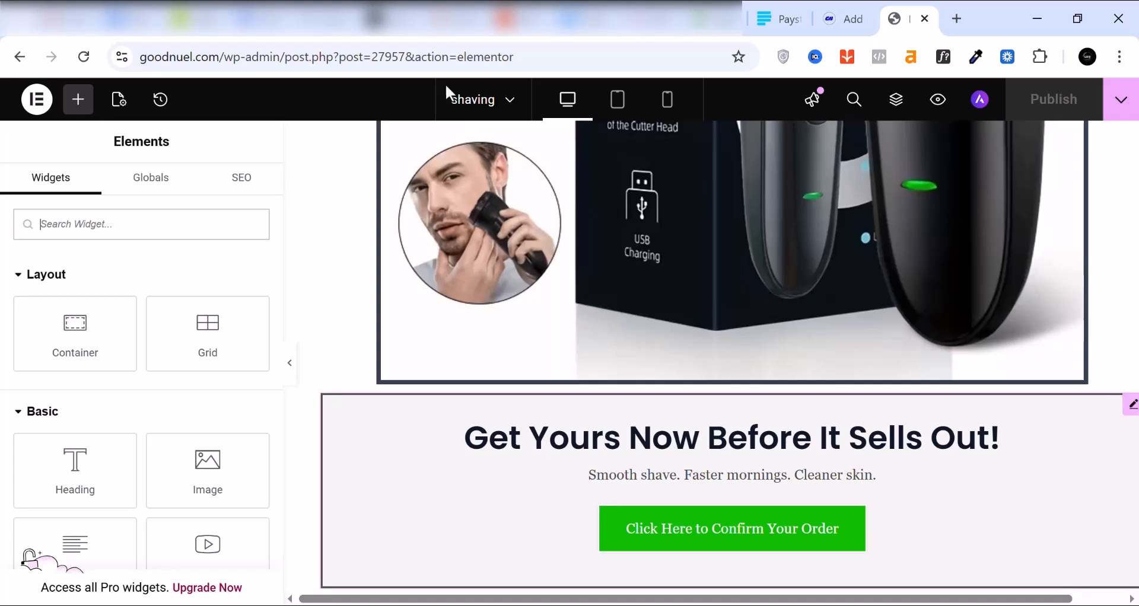
# Step: Switch to the Paystack dashboard and open its list of payment pages
pyautogui.click(778, 24)
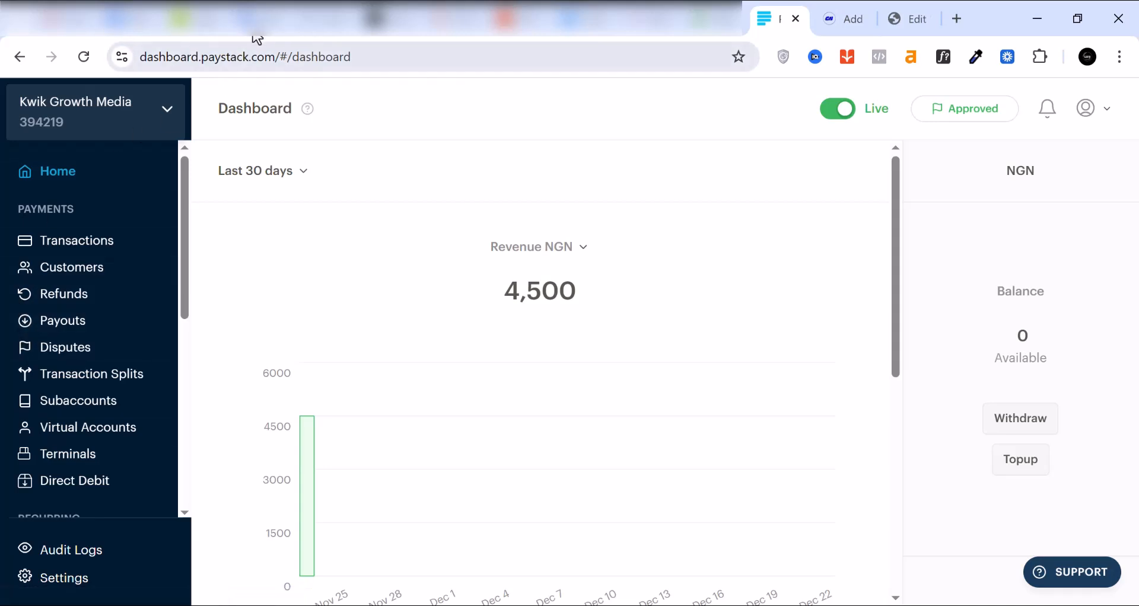
pyautogui.scroll(-3, 510, 243)
pyautogui.scroll(1, 207, 231)
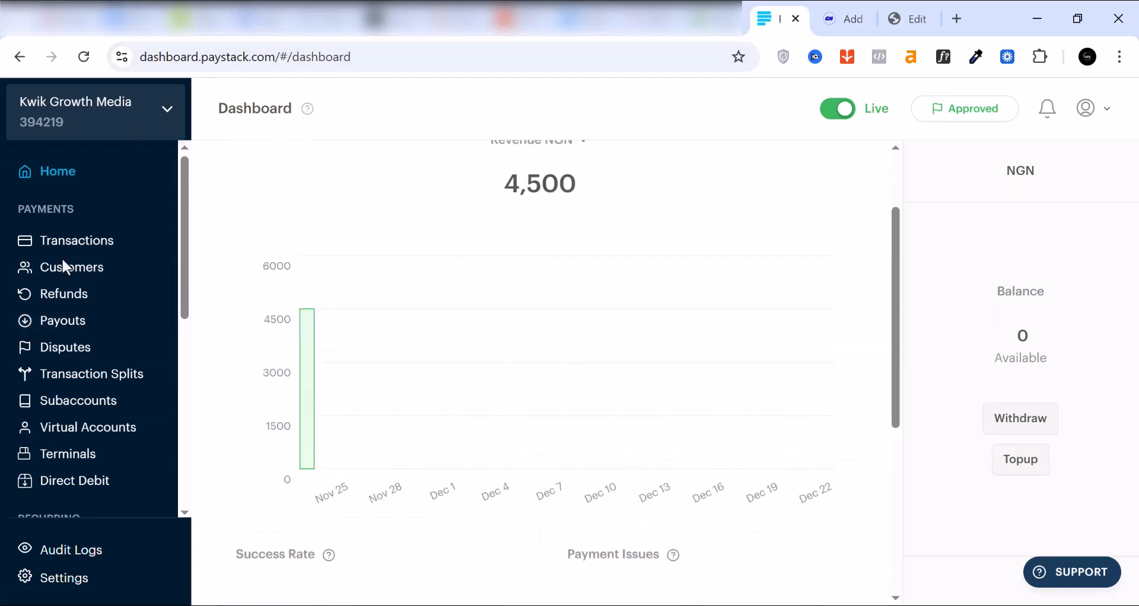
pyautogui.scroll(2, 208, 232)
pyautogui.scroll(-5, 52, 323)
pyautogui.scroll(-2, 52, 326)
pyautogui.click(85, 372)
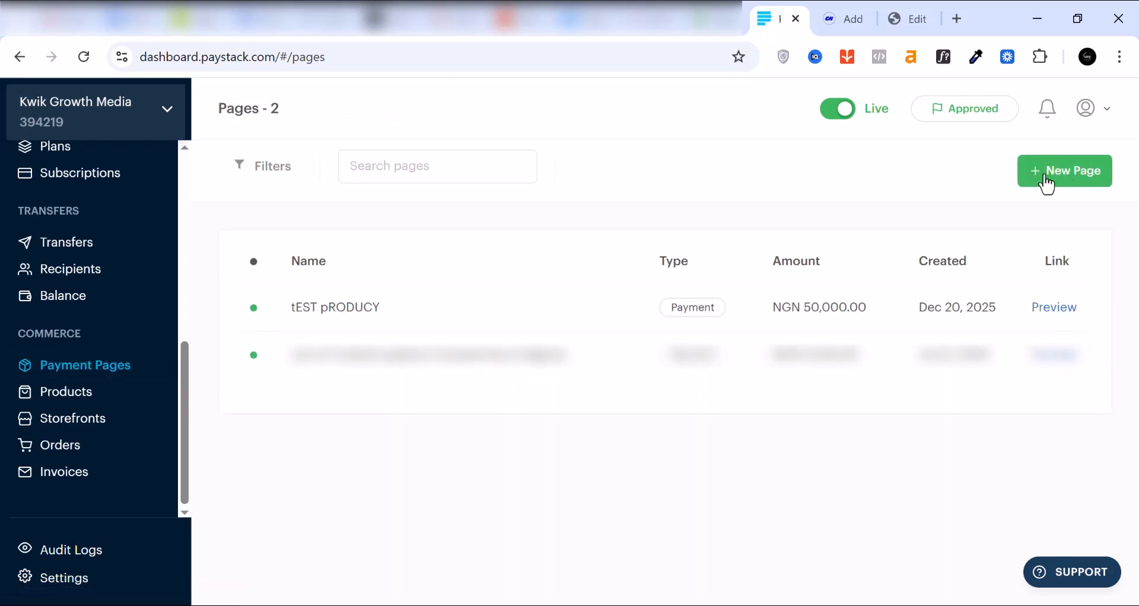
# Step: Check the page types offered for a new payment page, and copy the link of the existing tEST pRODUCY page
pyautogui.click(1033, 176)
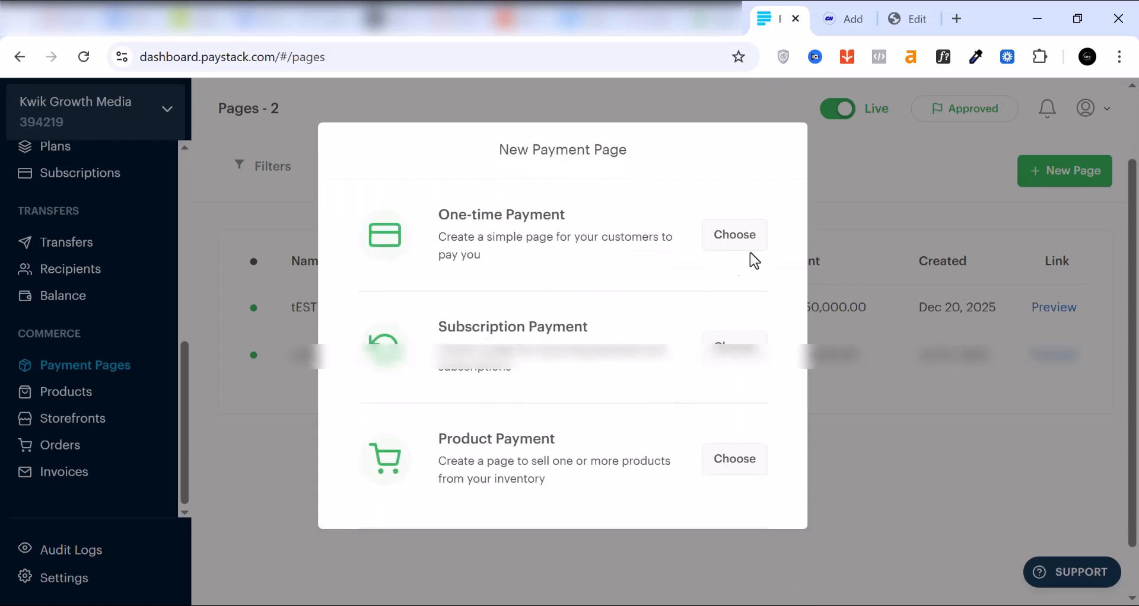
pyautogui.click(877, 181)
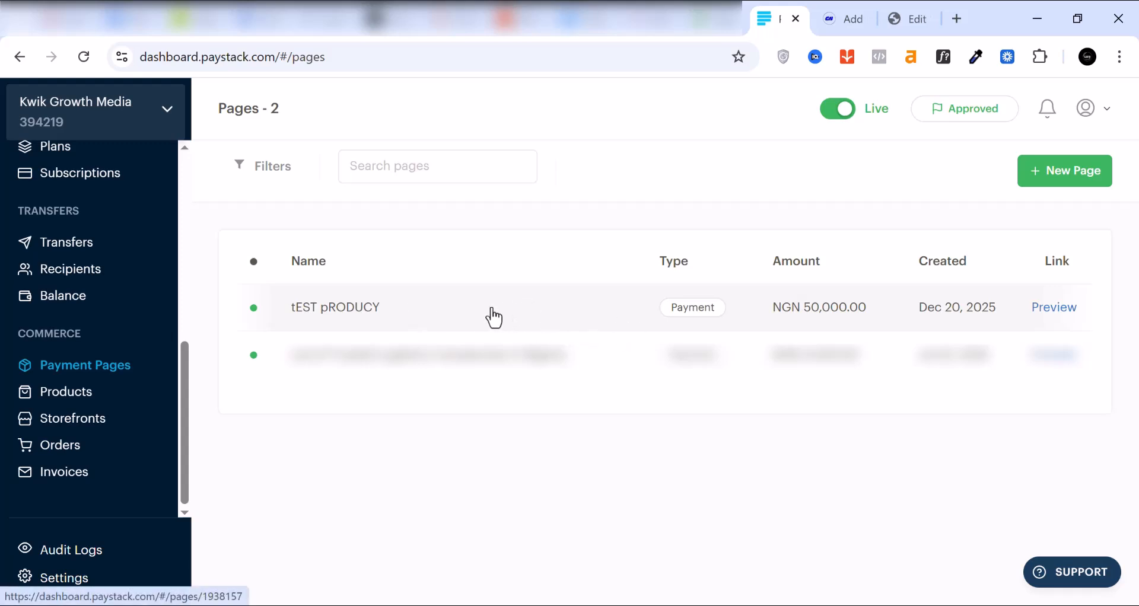
pyautogui.click(420, 320)
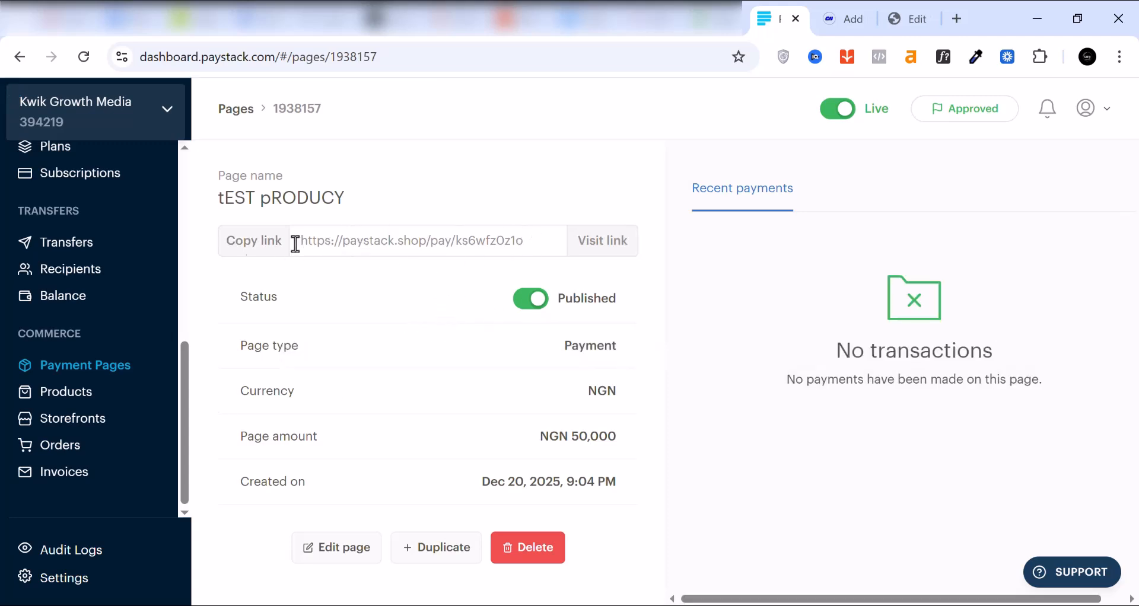
pyautogui.click(251, 250)
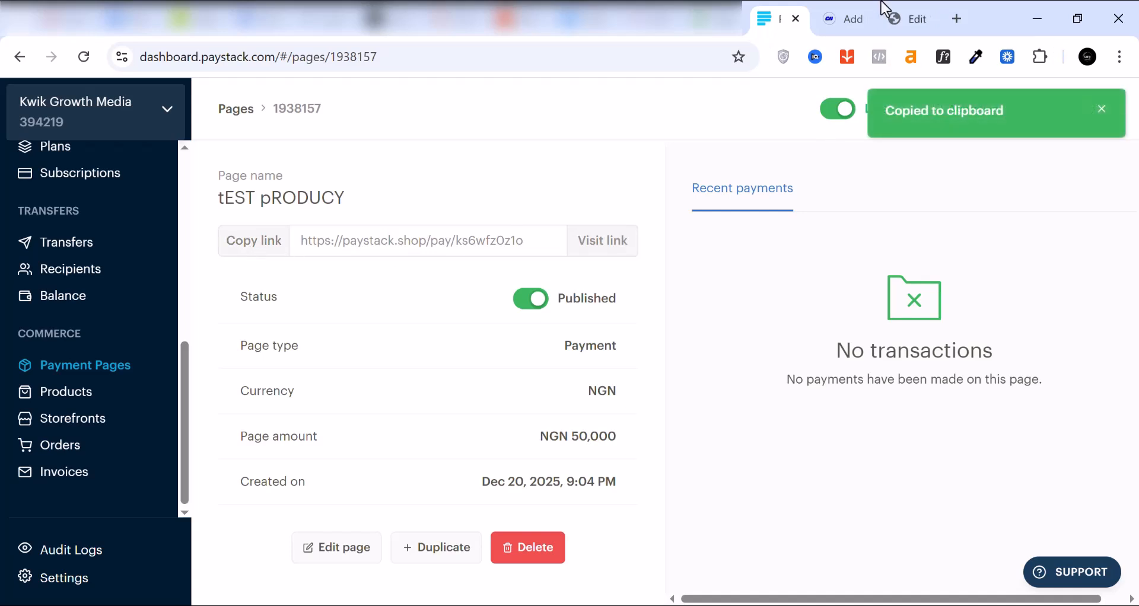
# Step: Return to the Elementor editor and add a Button widget between the checklist and the product image
pyautogui.click(921, 20)
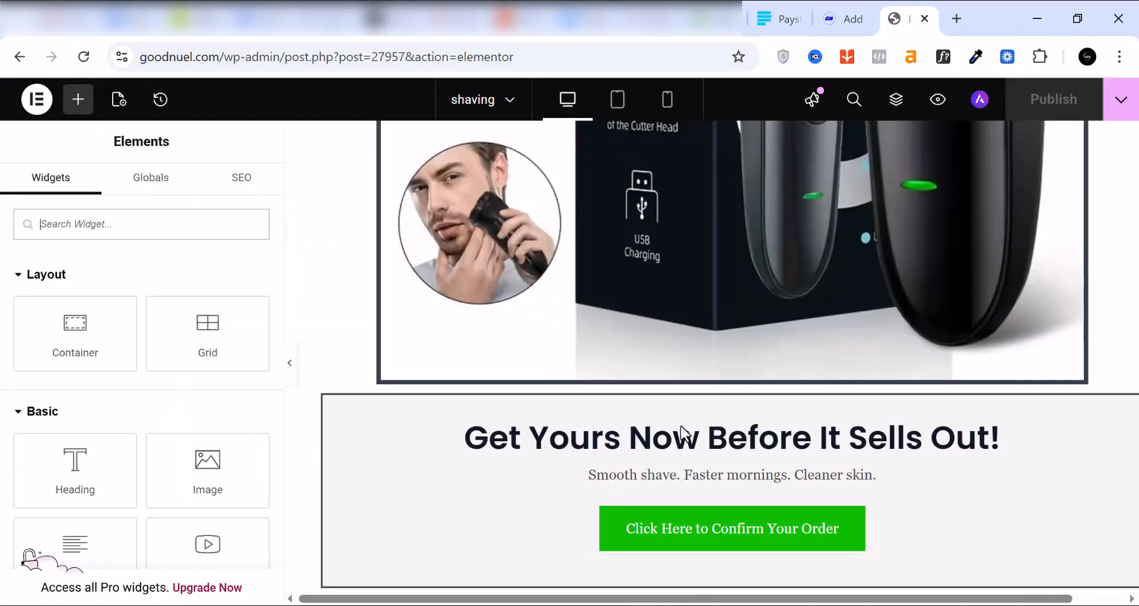
pyautogui.scroll(-2, 640, 412)
pyautogui.scroll(3, 641, 413)
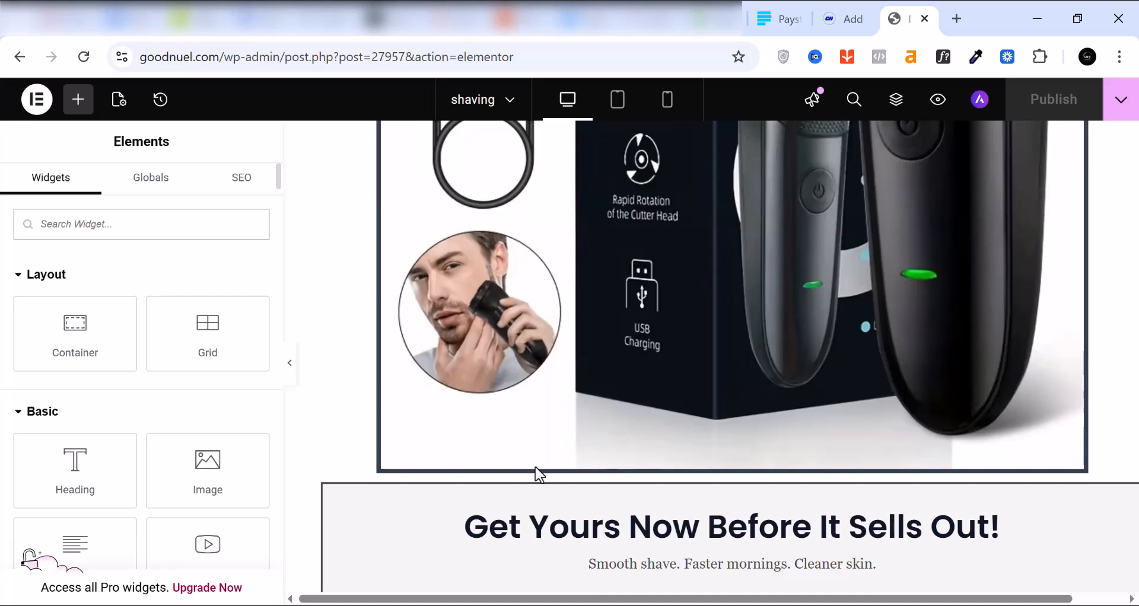
pyautogui.scroll(8, 513, 414)
pyautogui.click(106, 223)
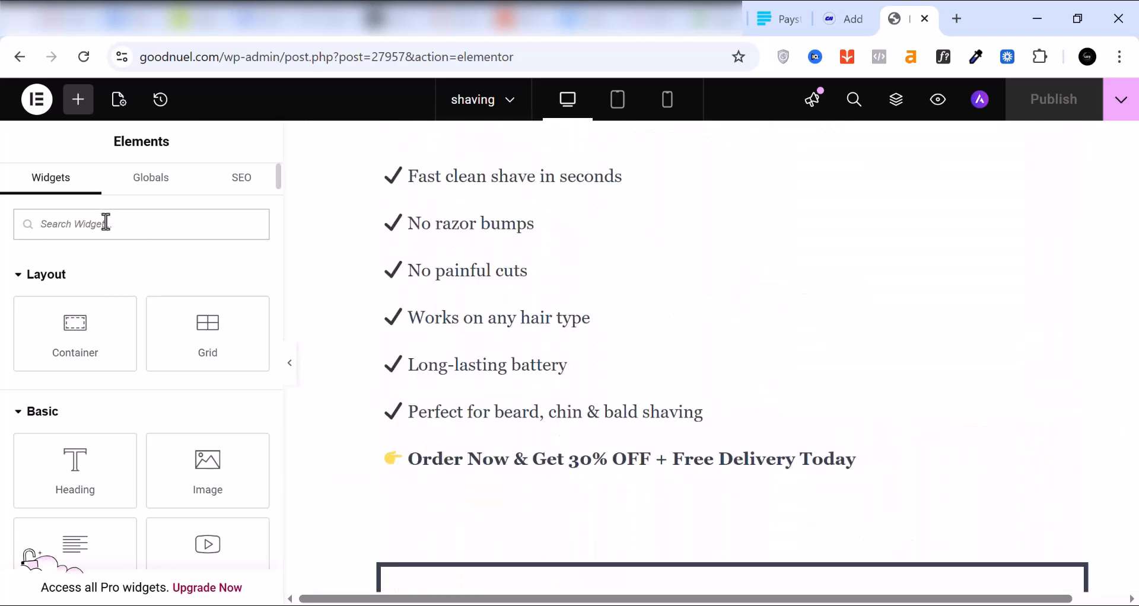
pyautogui.write('butt')
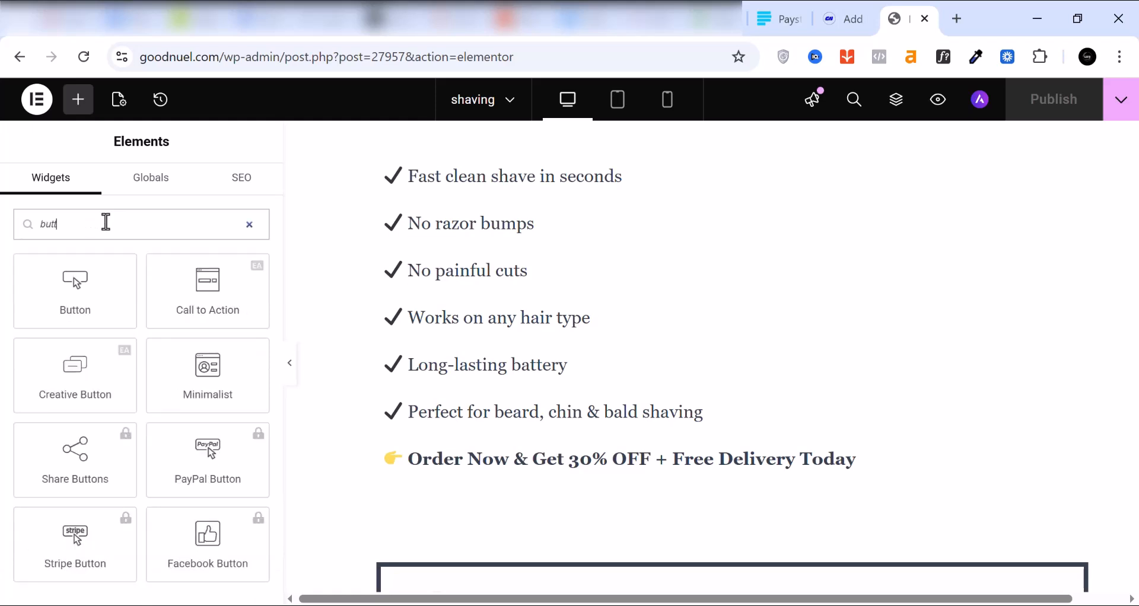
pyautogui.write('on')
pyautogui.scroll(-2, 792, 383)
pyautogui.moveTo(71, 296); pyautogui.dragTo(403, 501)
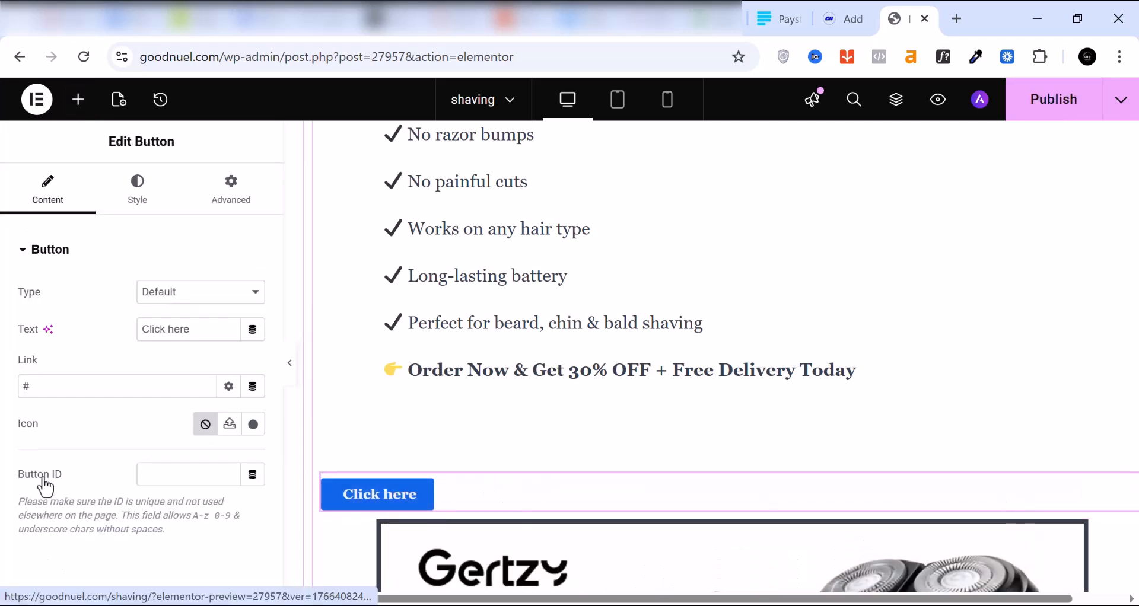
# Step: Set the new button's link to the copied Paystack payment page address and publish the page
pyautogui.click(28, 385)
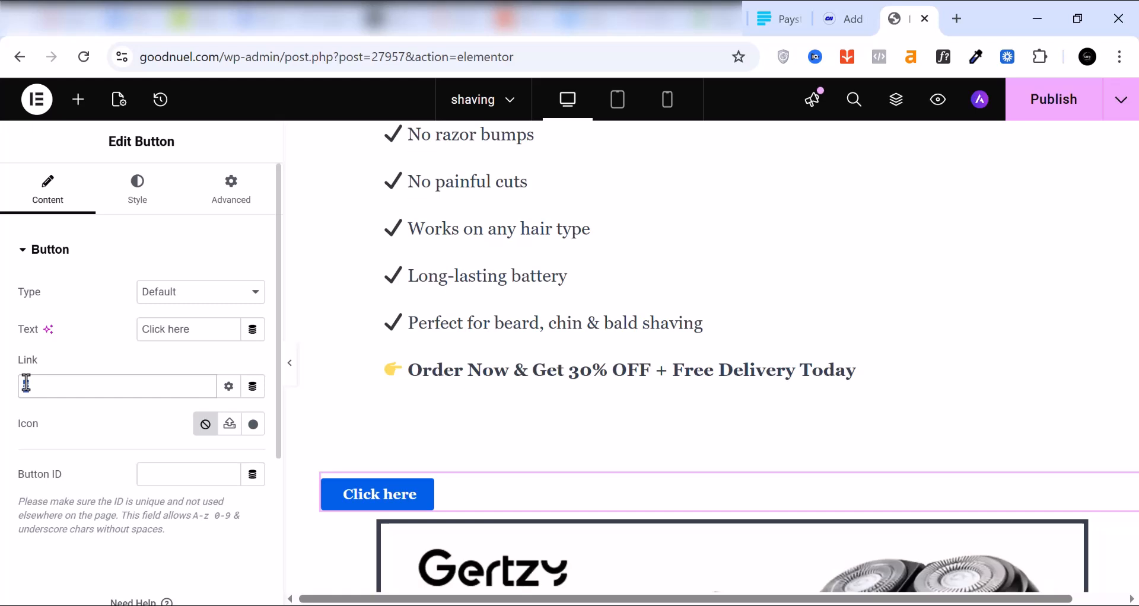
pyautogui.rightClick(28, 384)
pyautogui.click(95, 250)
pyautogui.click(1042, 115)
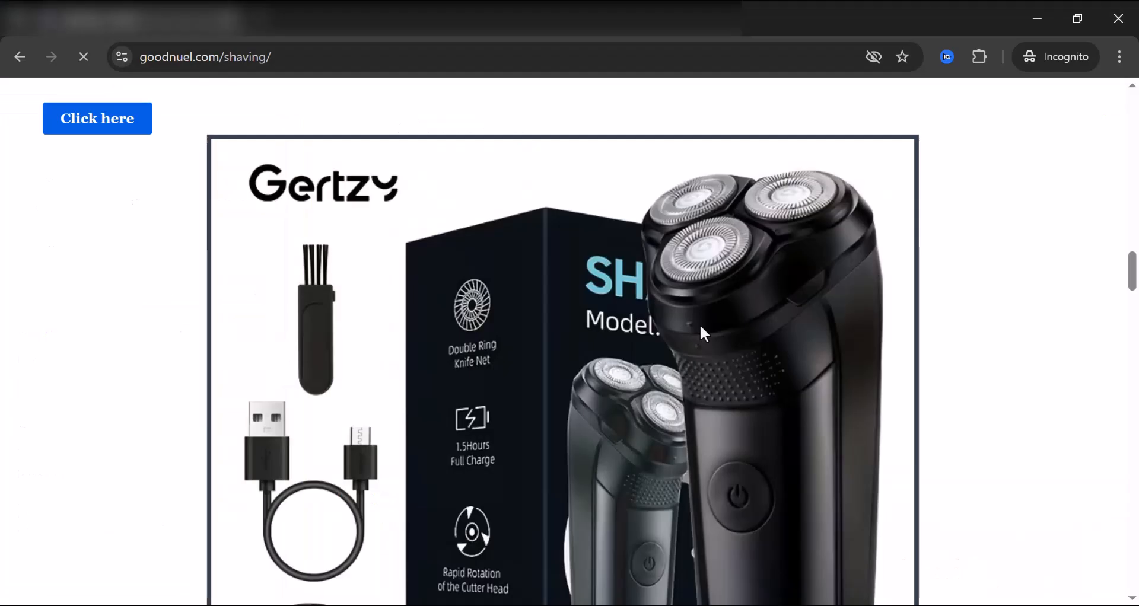
# Step: Test the Click here button on the live shaving page in an incognito window and check the payment page's address
pyautogui.scroll(2, 699, 324)
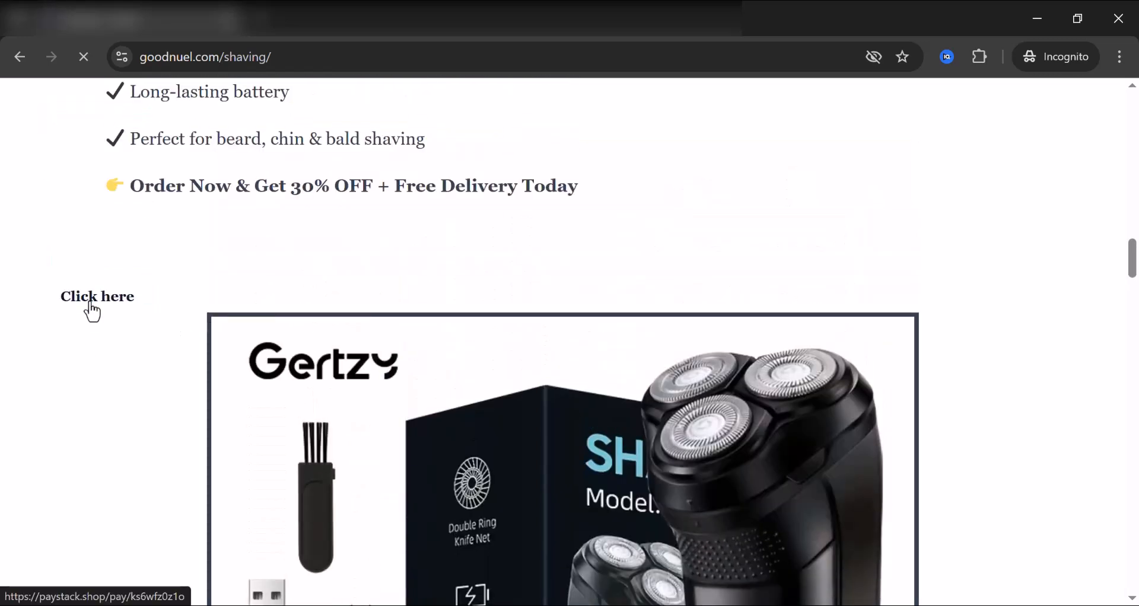
pyautogui.click(92, 309)
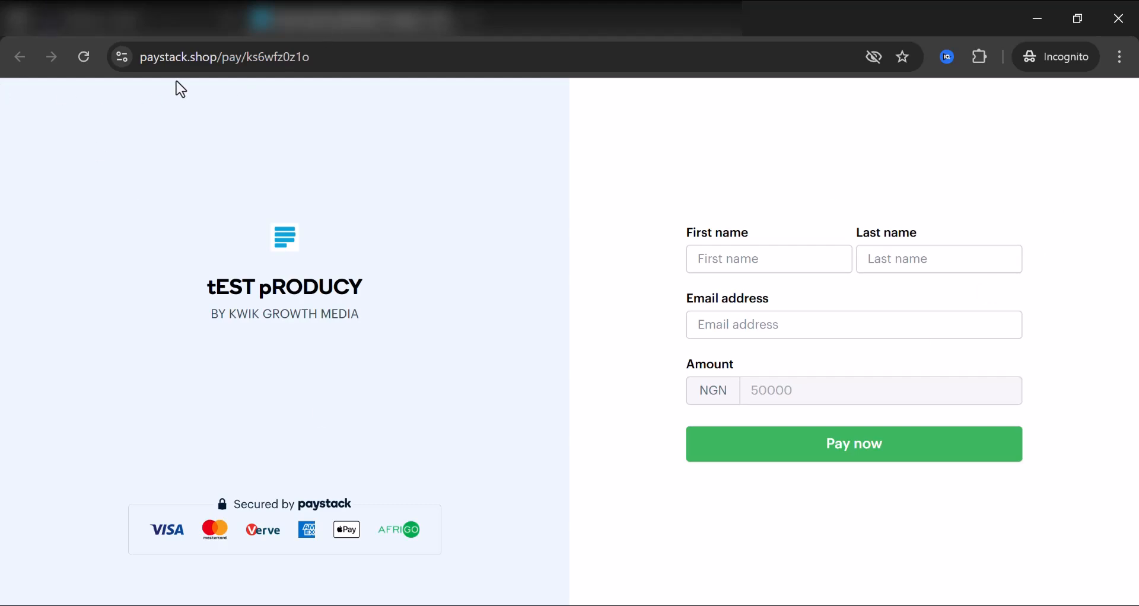
pyautogui.moveTo(307, 57); pyautogui.dragTo(133, 56)
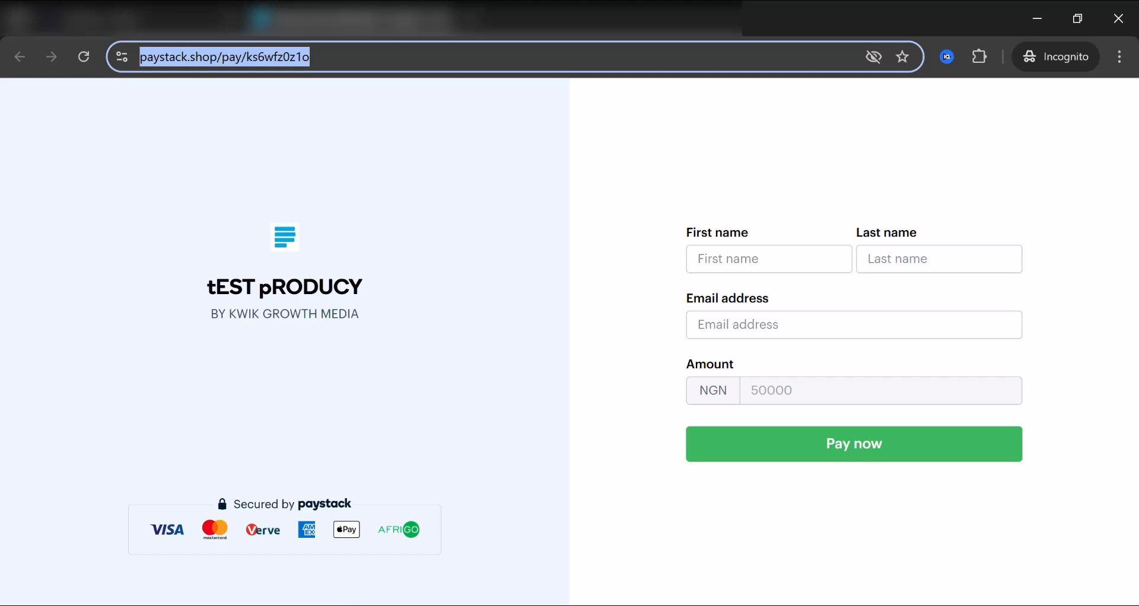
# Step: Switch to the WordPress admin and review the API key and fees settings of Paystack Forms
pyautogui.click(352, 605)
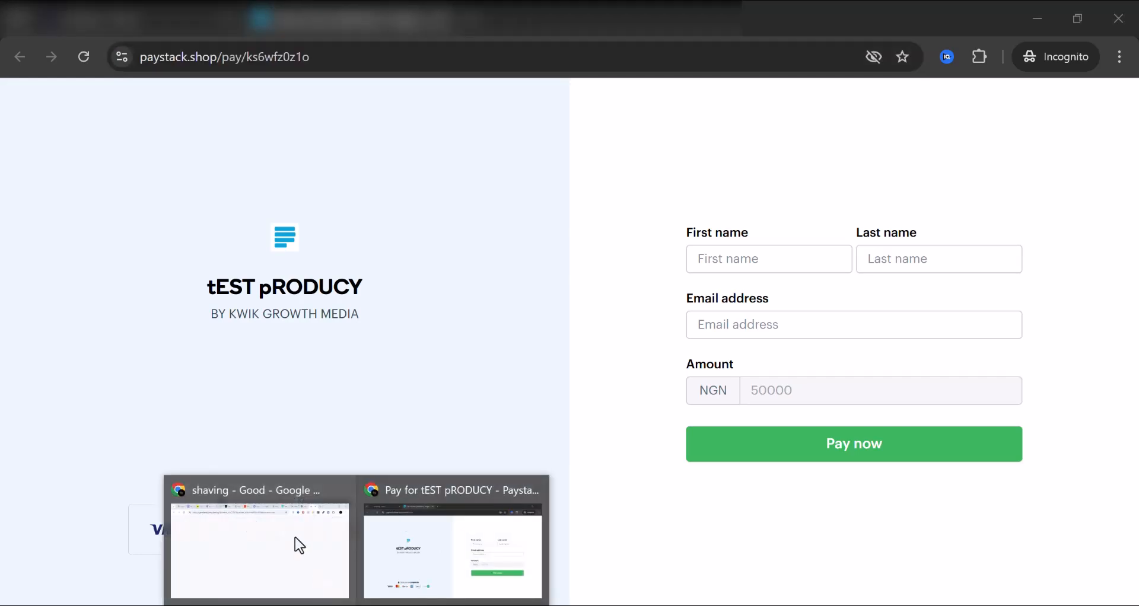
pyautogui.click(295, 539)
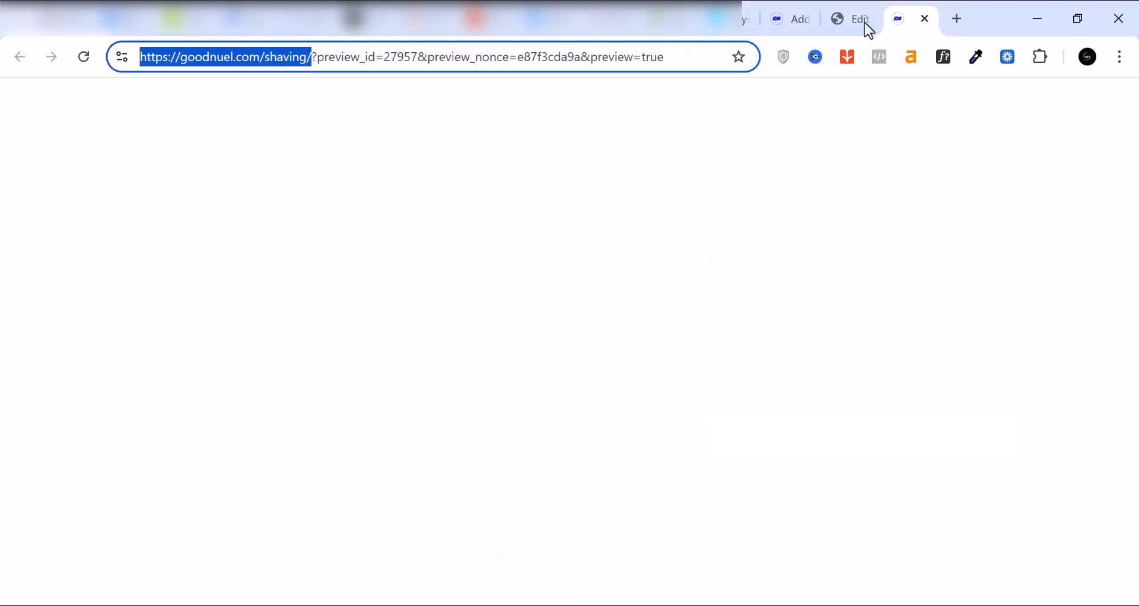
pyautogui.click(792, 20)
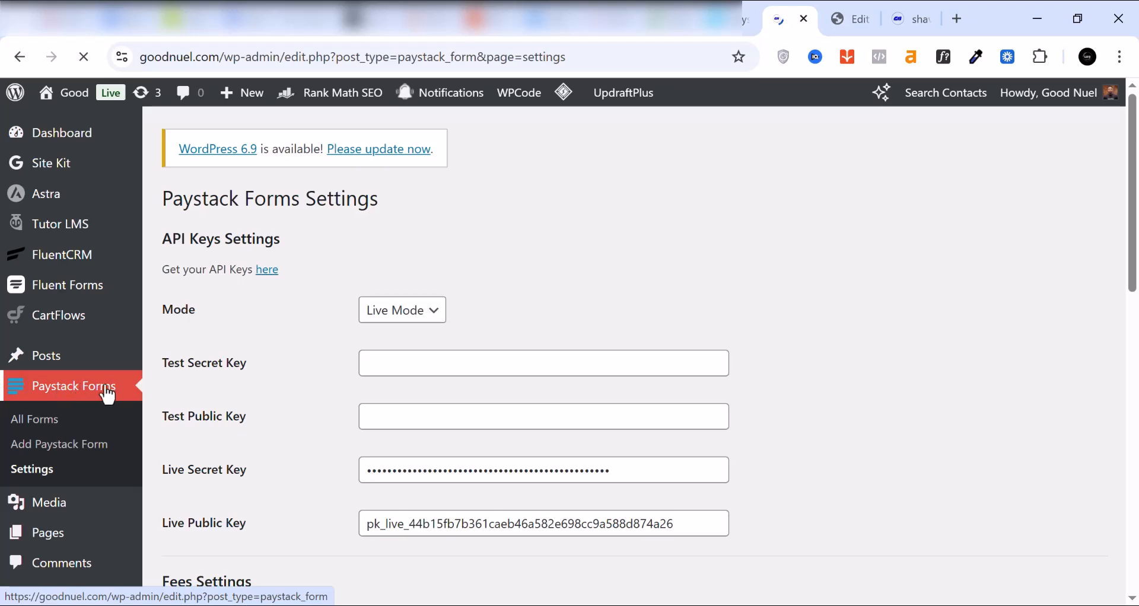
pyautogui.click(27, 470)
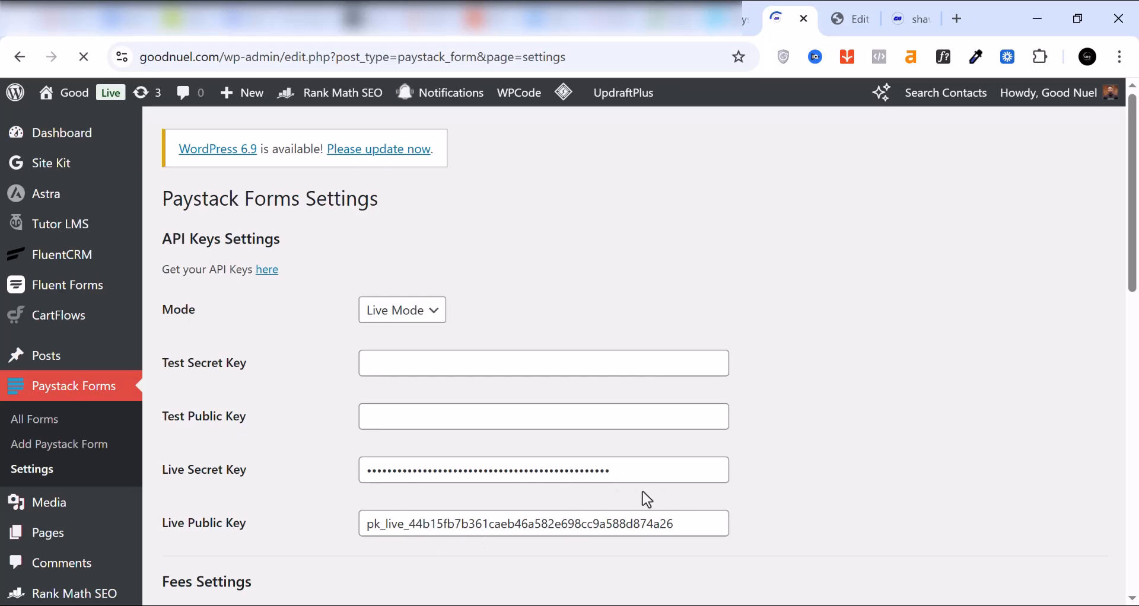
pyautogui.scroll(-3, 634, 489)
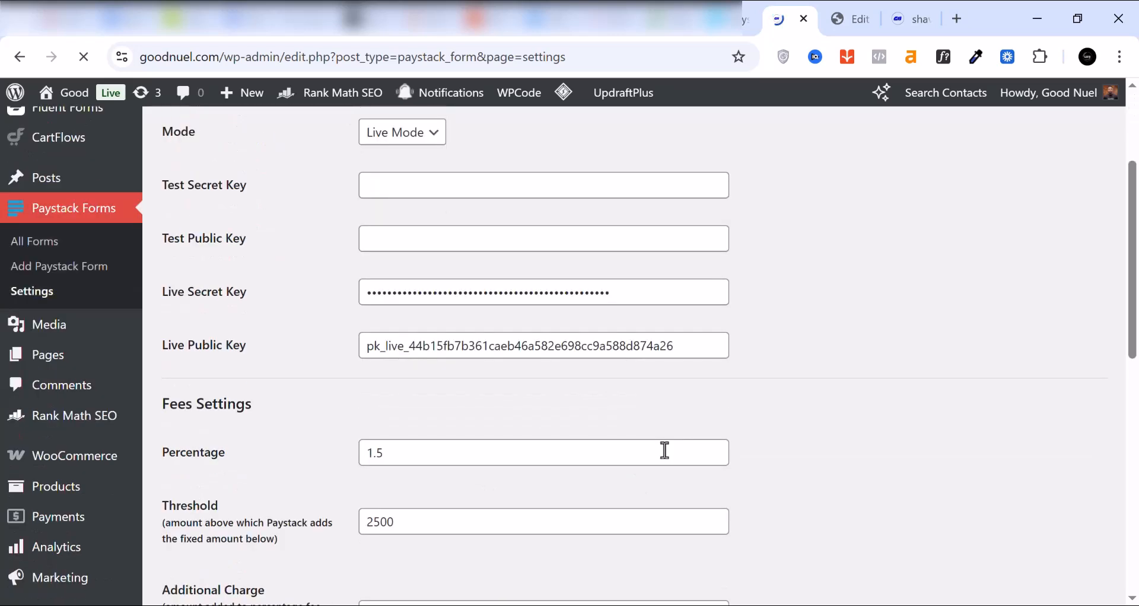
pyautogui.scroll(-5, 664, 451)
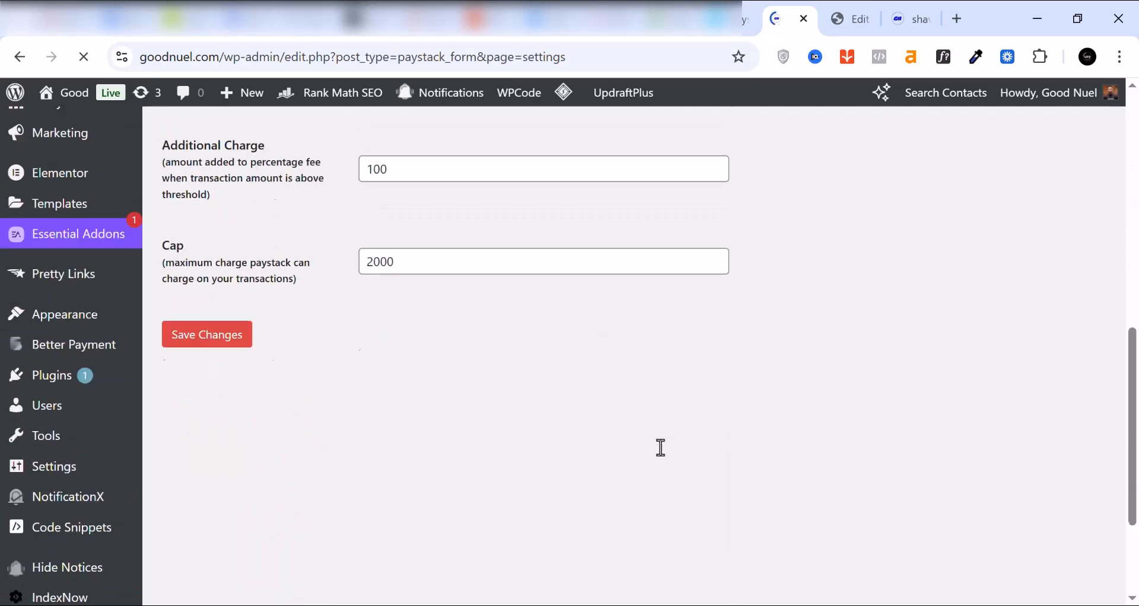
pyautogui.scroll(1, 611, 457)
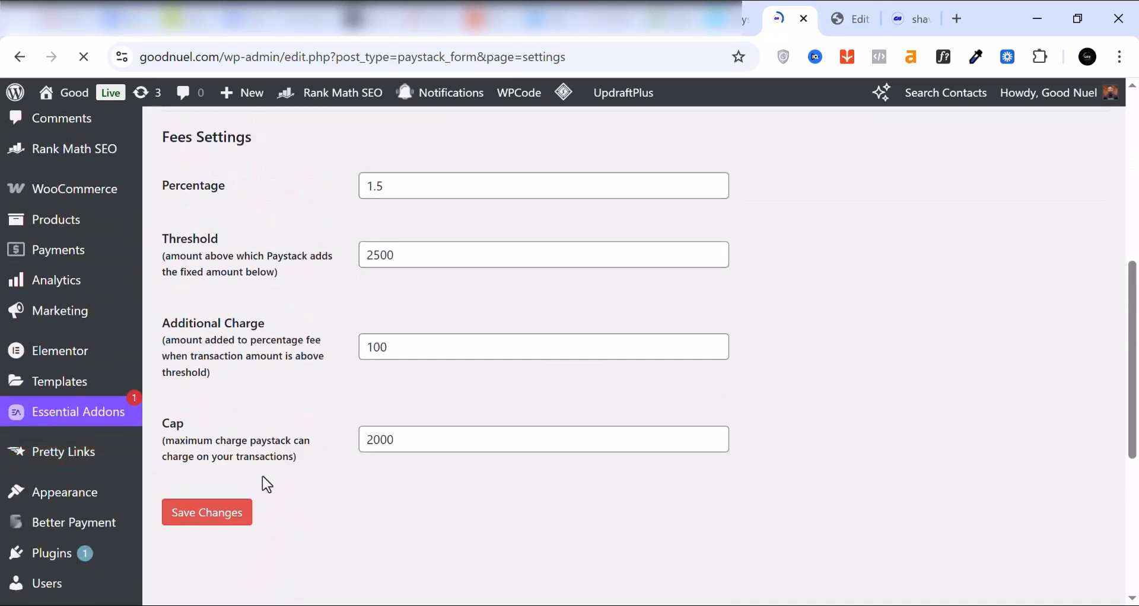
pyautogui.scroll(6, 287, 411)
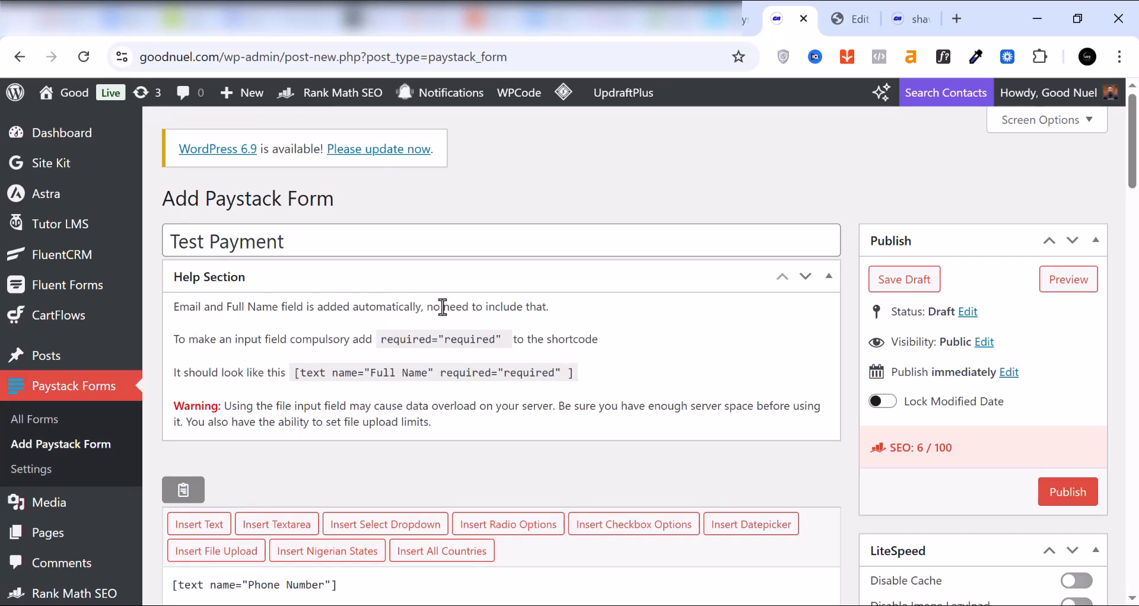
# Step: Set the Test Payment form's amount to 50000 and keep Nigerian Naira as its currency
pyautogui.scroll(-3, 469, 329)
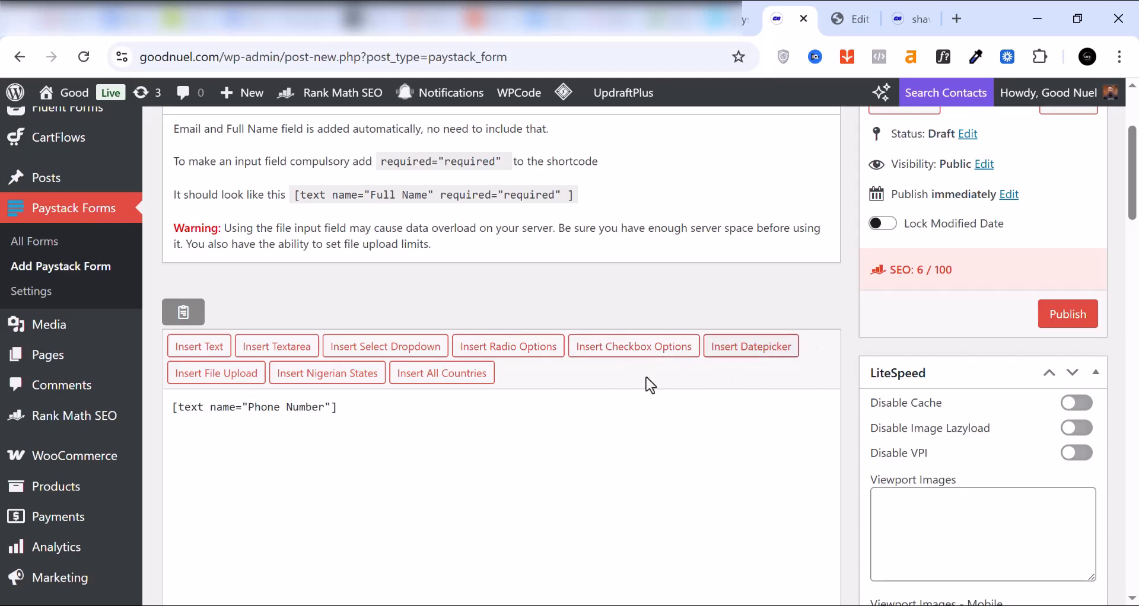
pyautogui.scroll(-6, 397, 352)
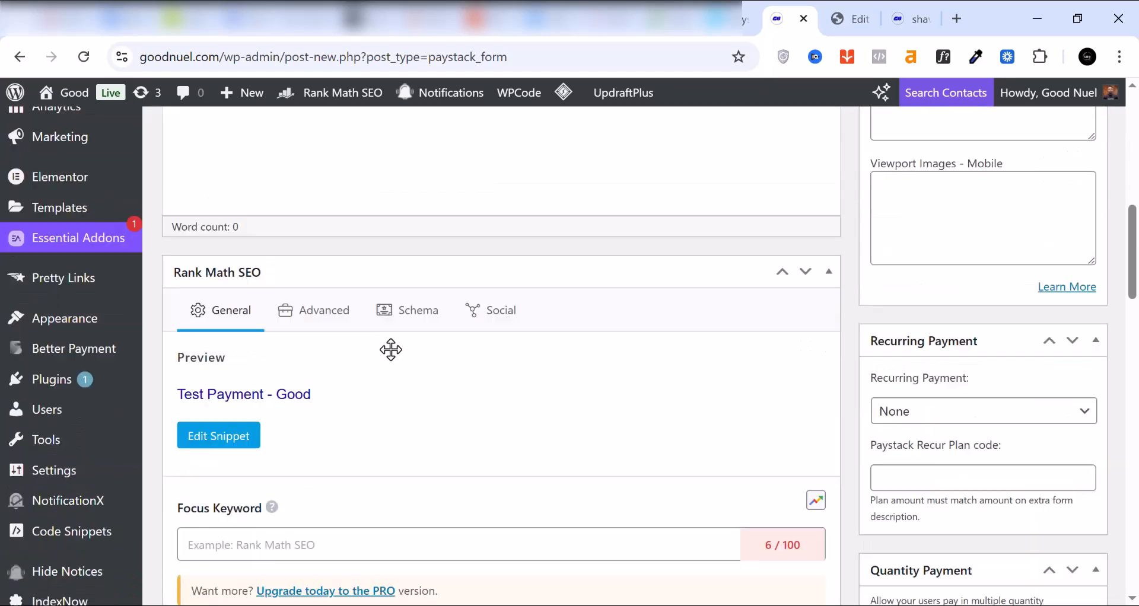
pyautogui.scroll(-10, 392, 353)
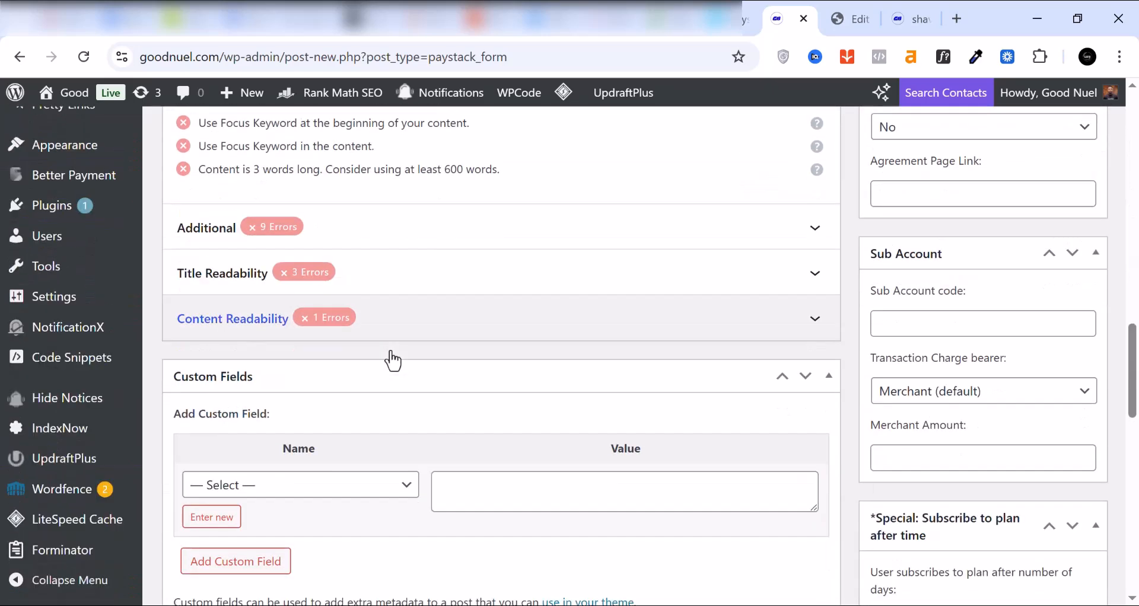
pyautogui.scroll(-4, 393, 359)
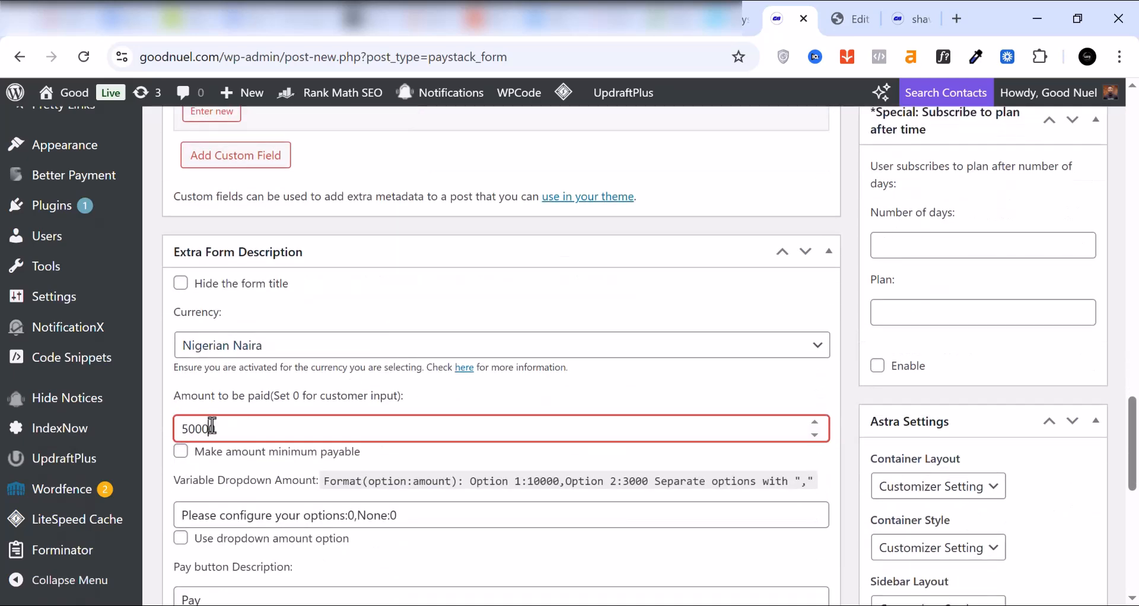
pyautogui.click(289, 345)
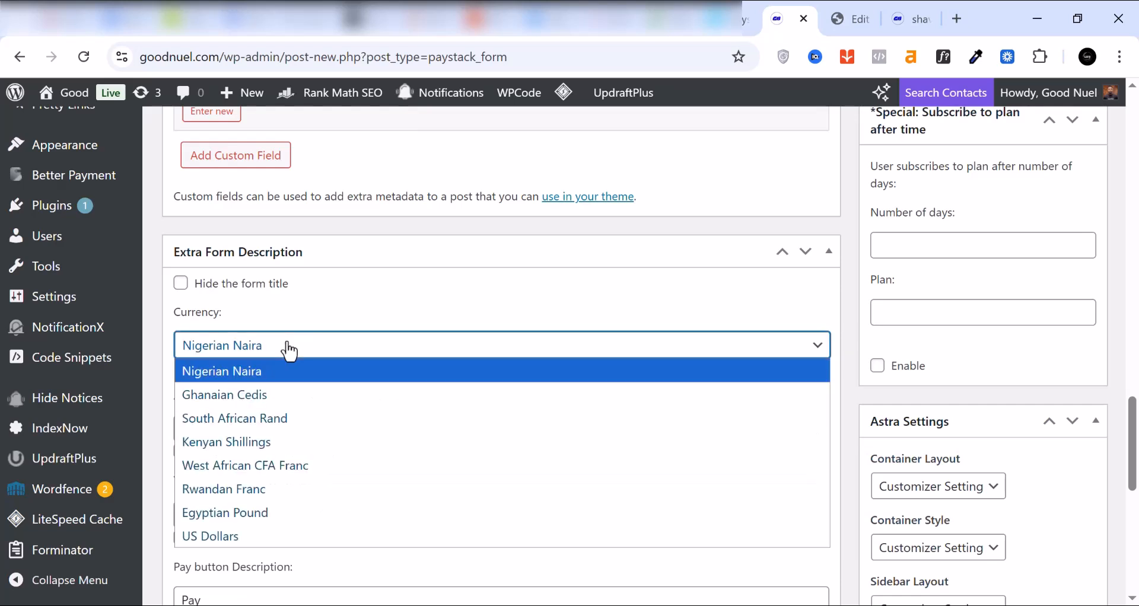
pyautogui.click(290, 345)
# Step: Change the form's pay button description to "Pay Now"
pyautogui.scroll(-3, 287, 347)
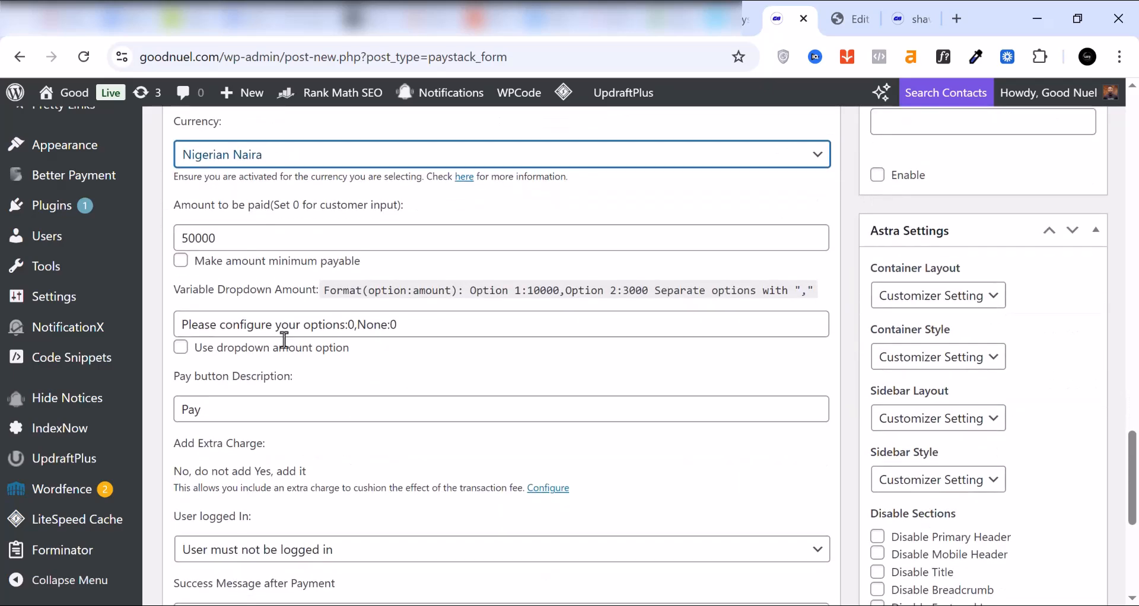
pyautogui.scroll(-1, 284, 340)
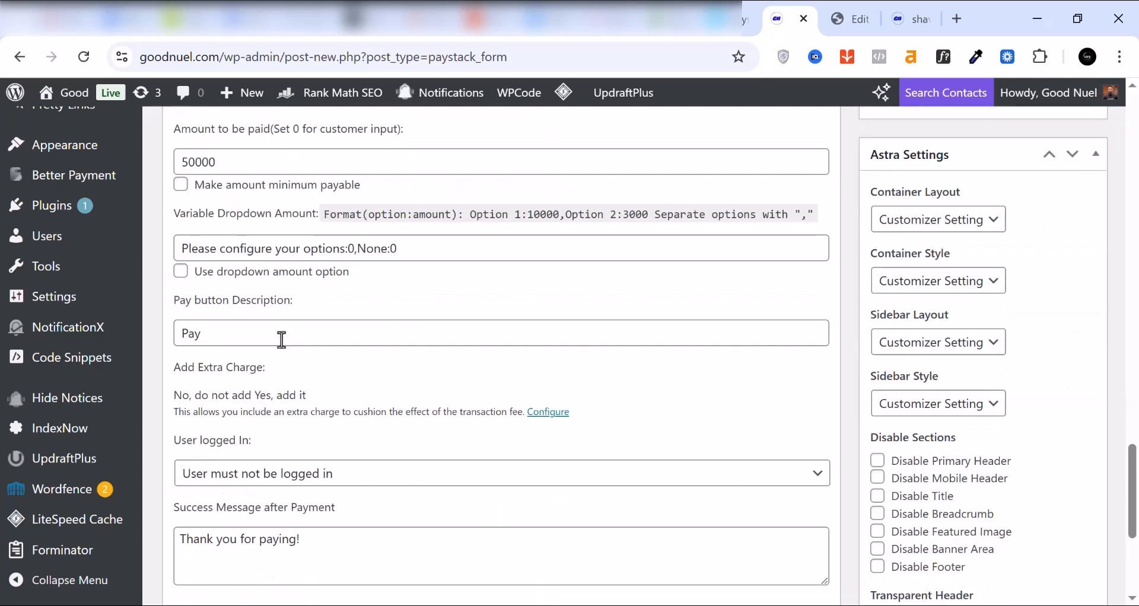
pyautogui.doubleClick(193, 333)
pyautogui.click(213, 334)
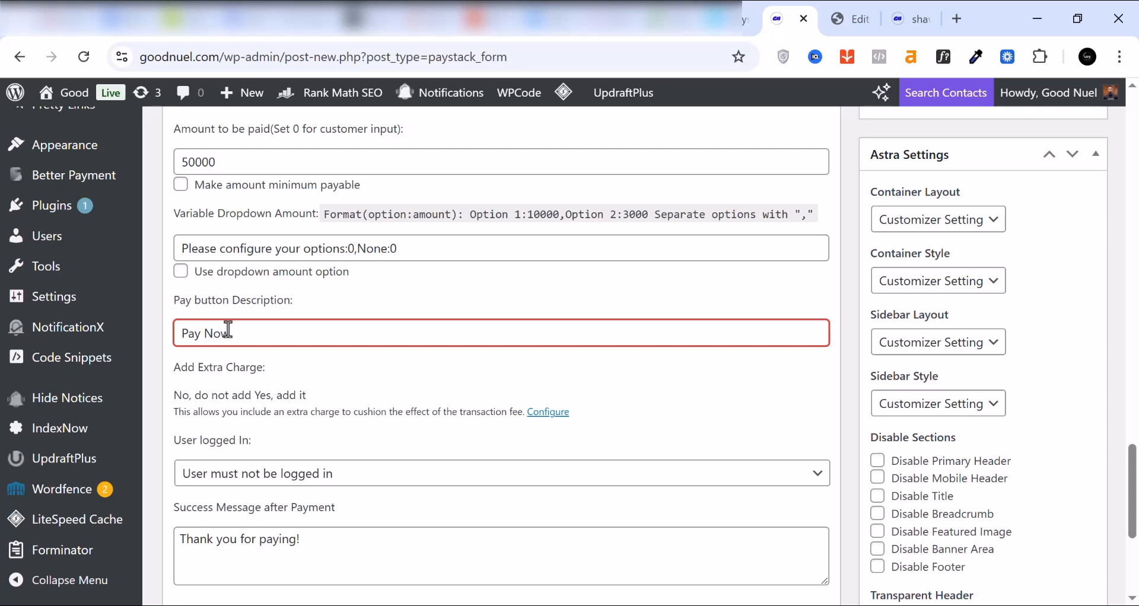
# Step: Set the form's redirect link after payment to Goodnuel.com/instagram
pyautogui.scroll(-1, 228, 330)
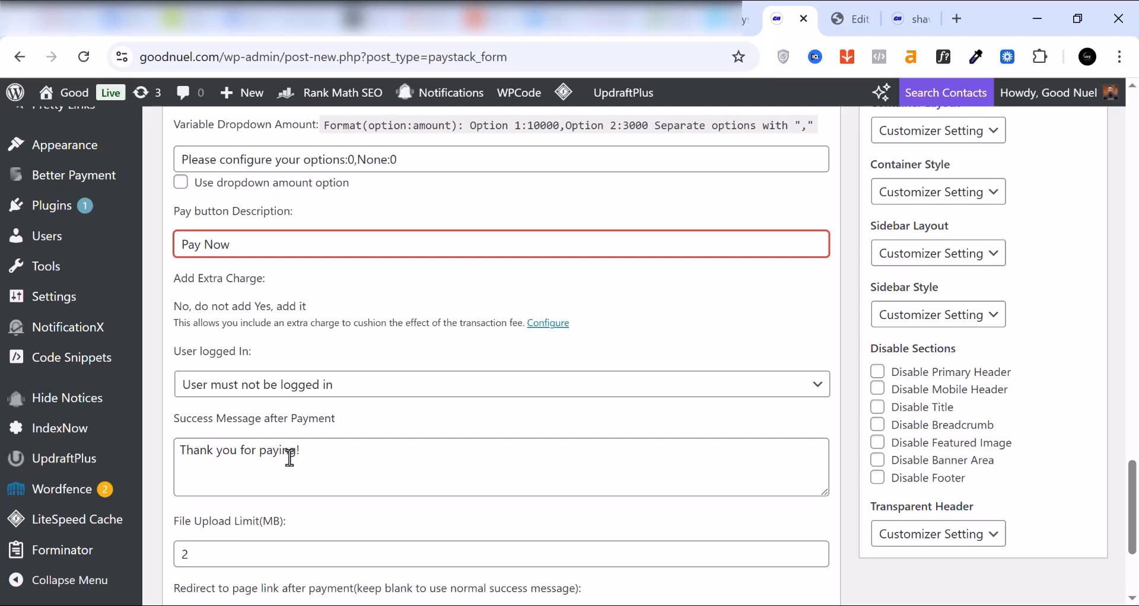
pyautogui.scroll(-1, 279, 439)
pyautogui.scroll(-2, 264, 367)
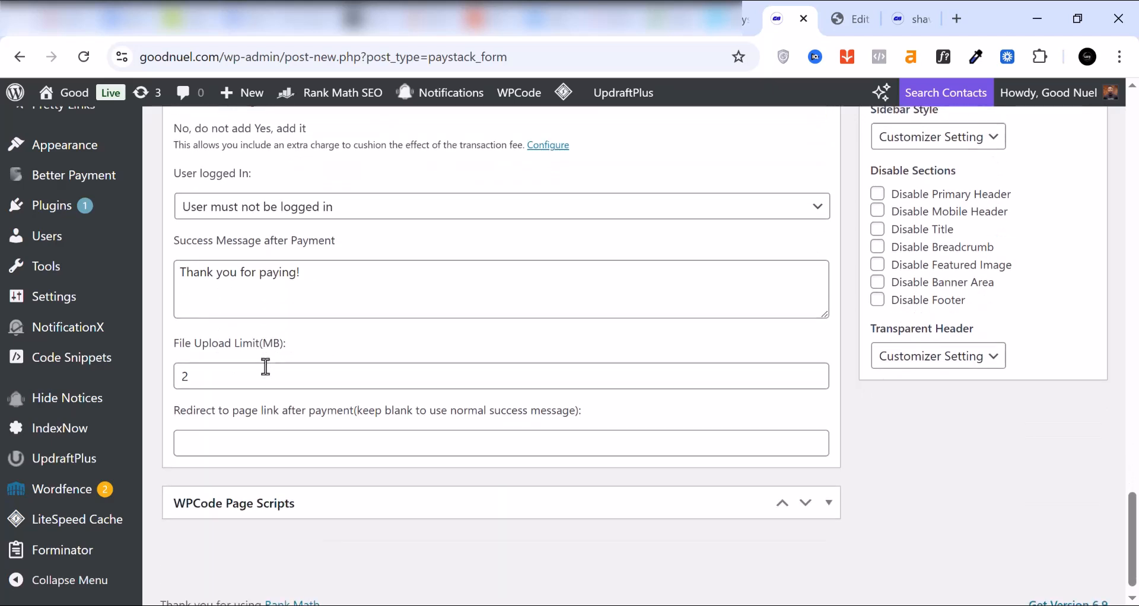
pyautogui.click(219, 432)
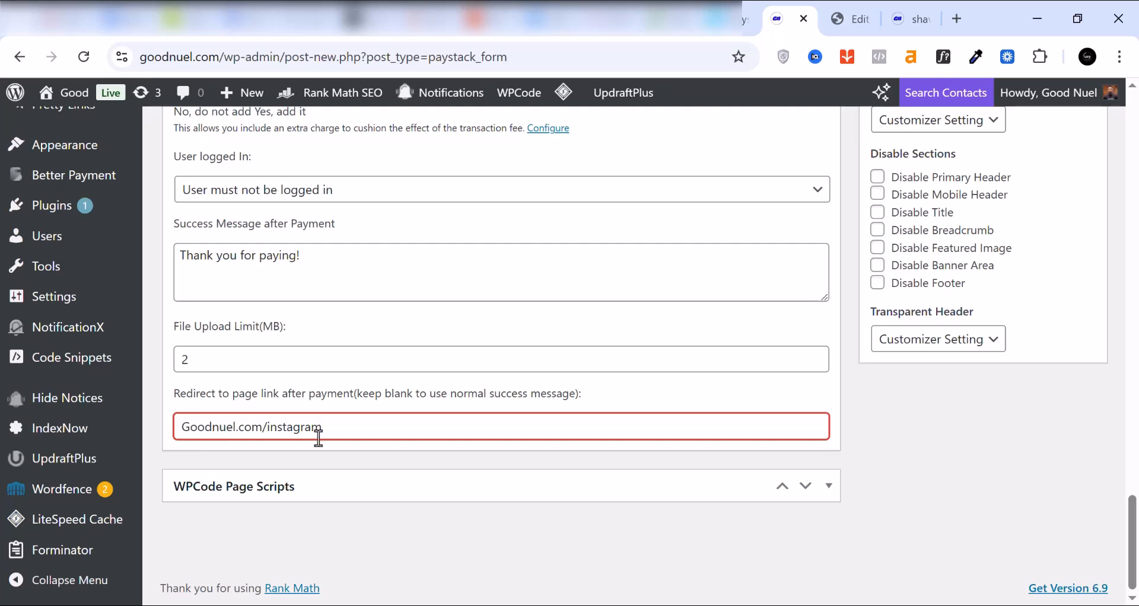
# Step: Publish the Test Payment form and copy its shortcode
pyautogui.scroll(10, 341, 386)
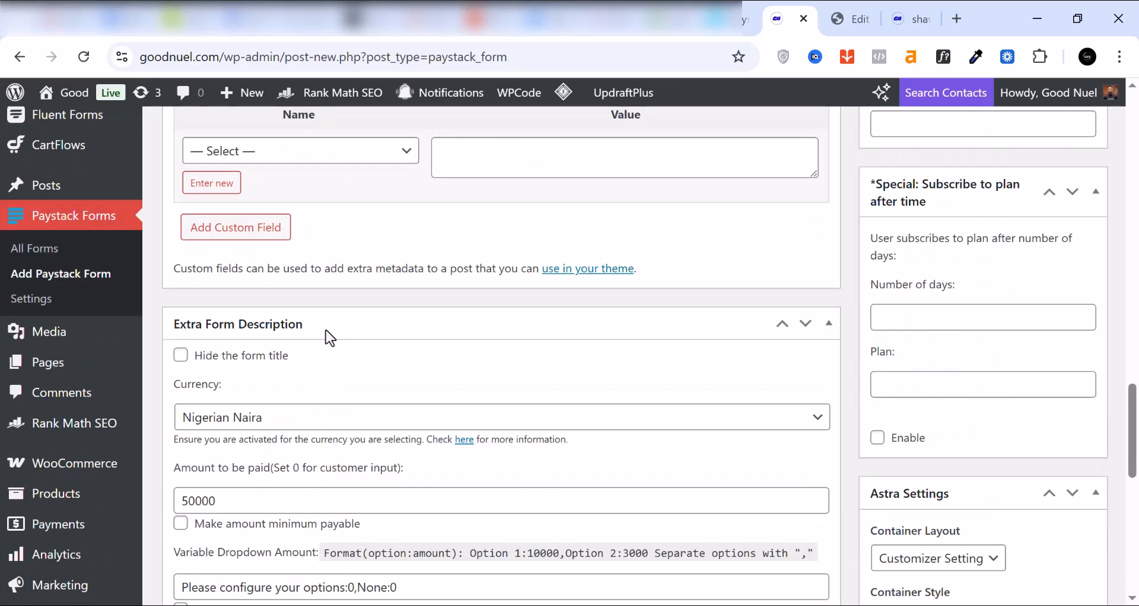
pyautogui.scroll(15, 321, 336)
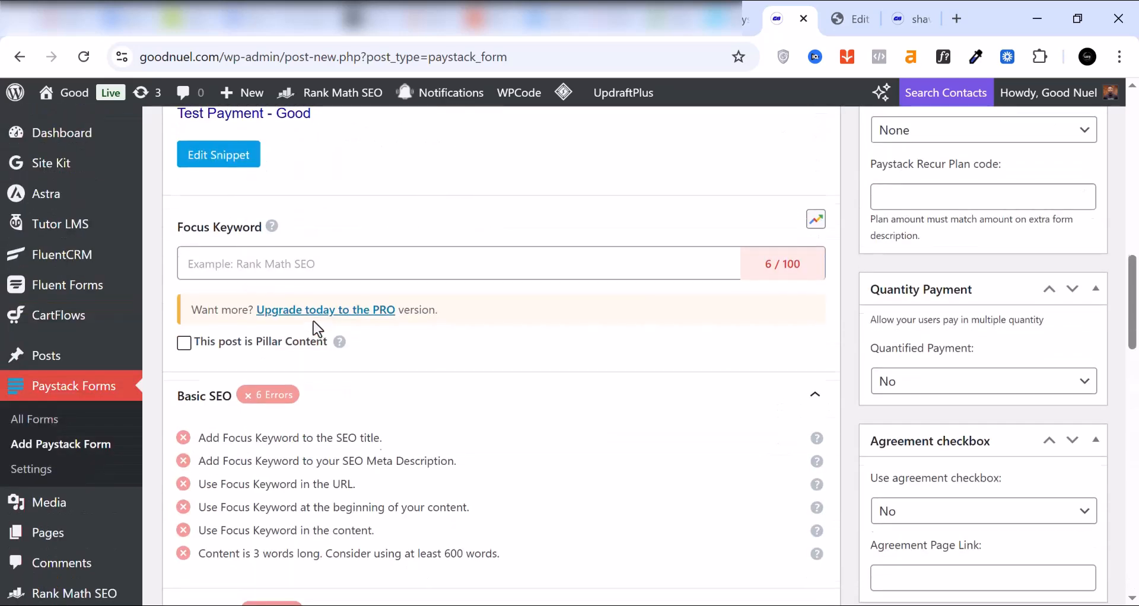
pyautogui.scroll(10, 508, 358)
pyautogui.scroll(-1, 1118, 598)
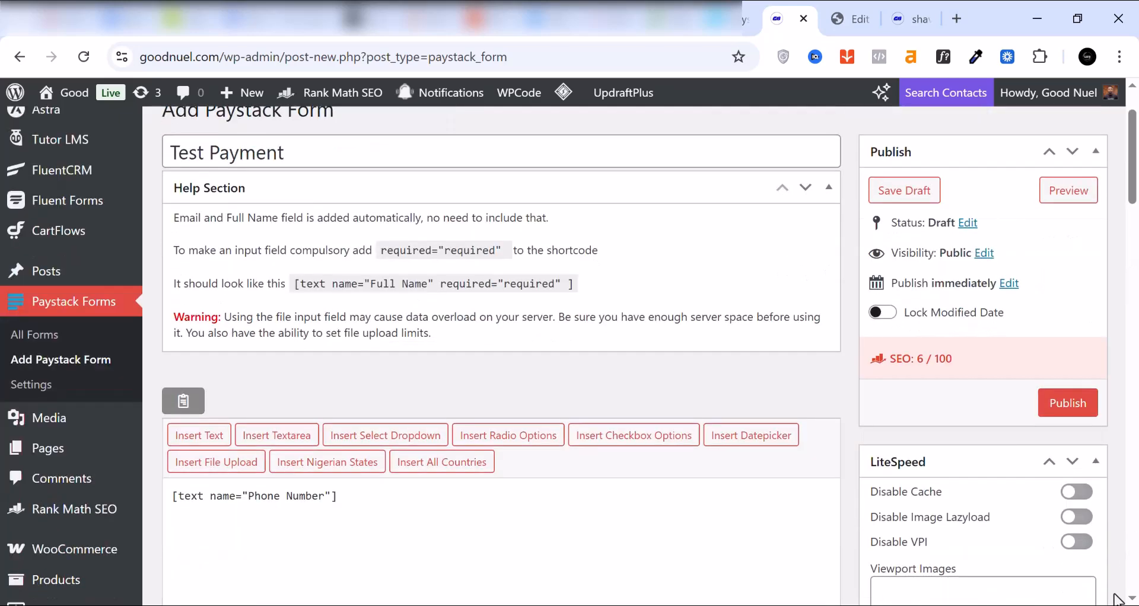
pyautogui.click(1069, 405)
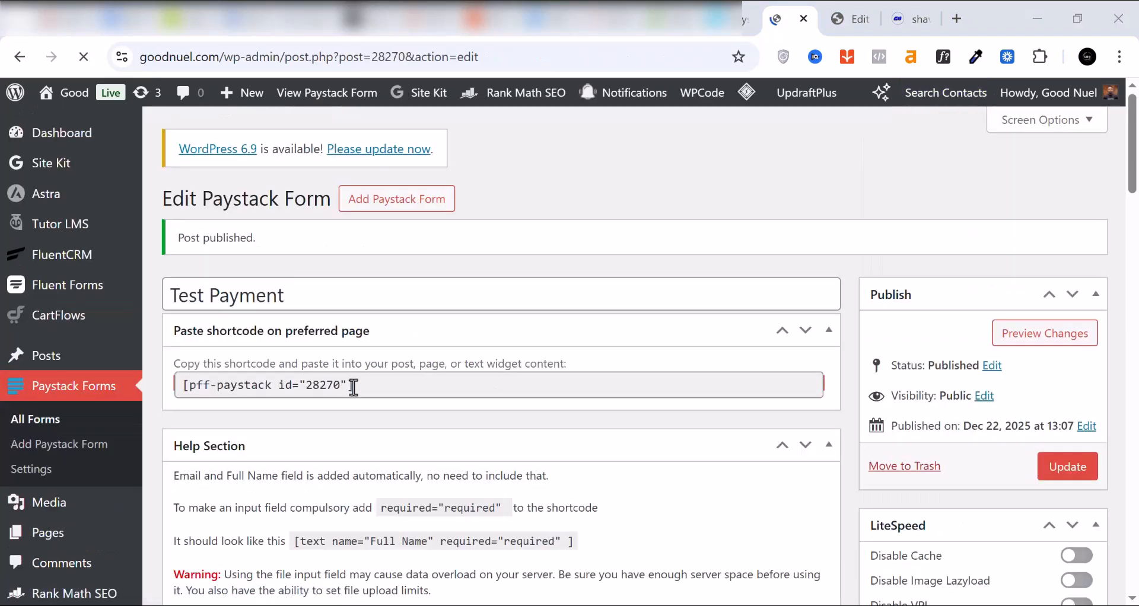
pyautogui.click(324, 388)
pyautogui.hotkey('ctrl', 'c')
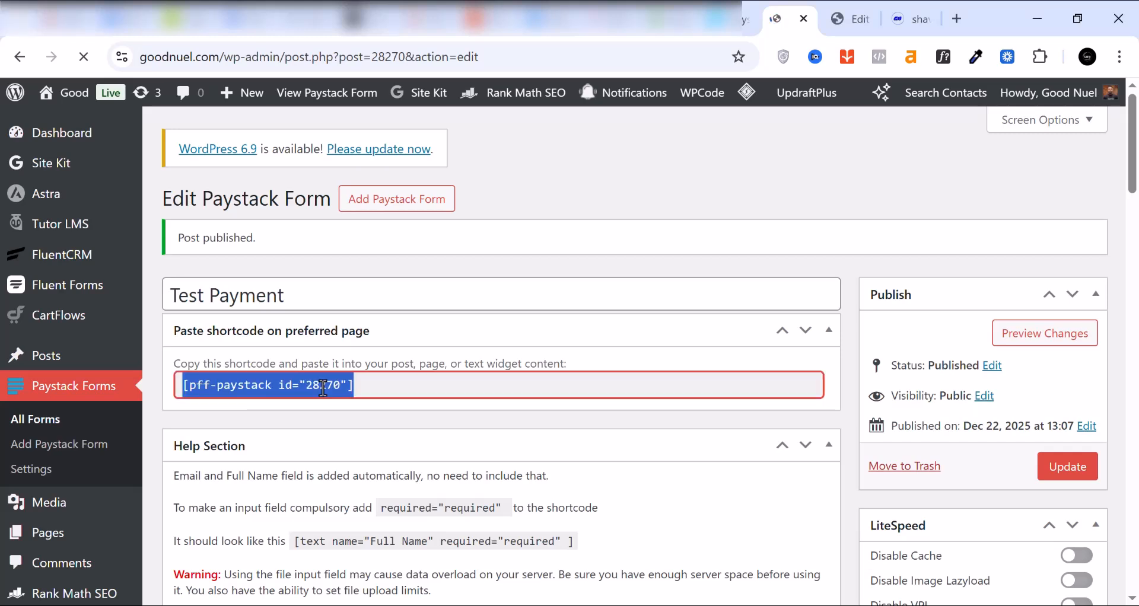
pyautogui.rightClick(323, 389)
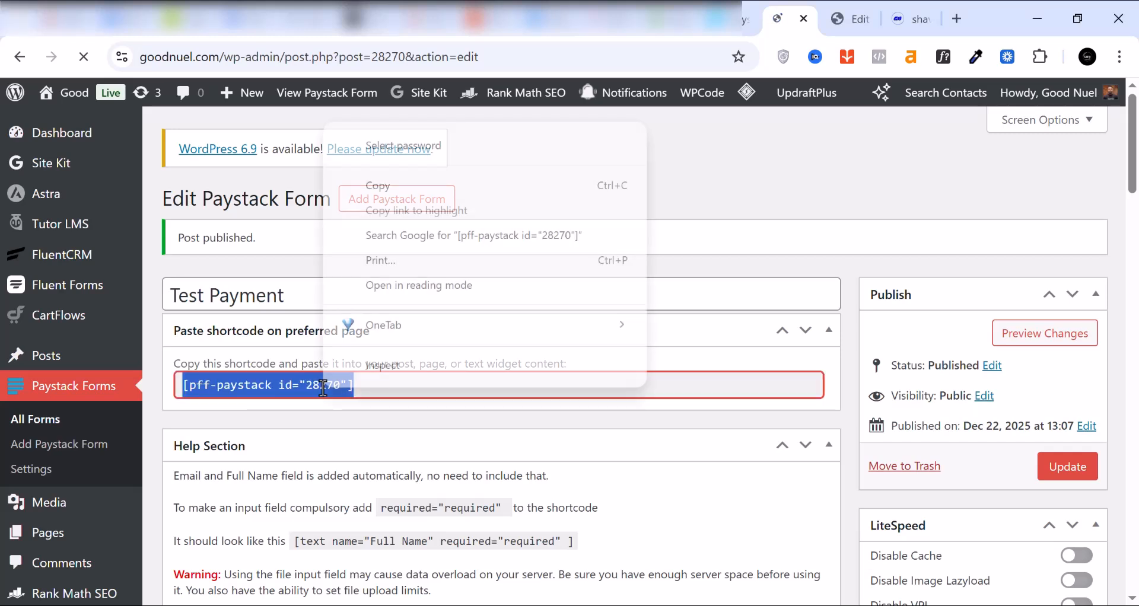
pyautogui.click(376, 189)
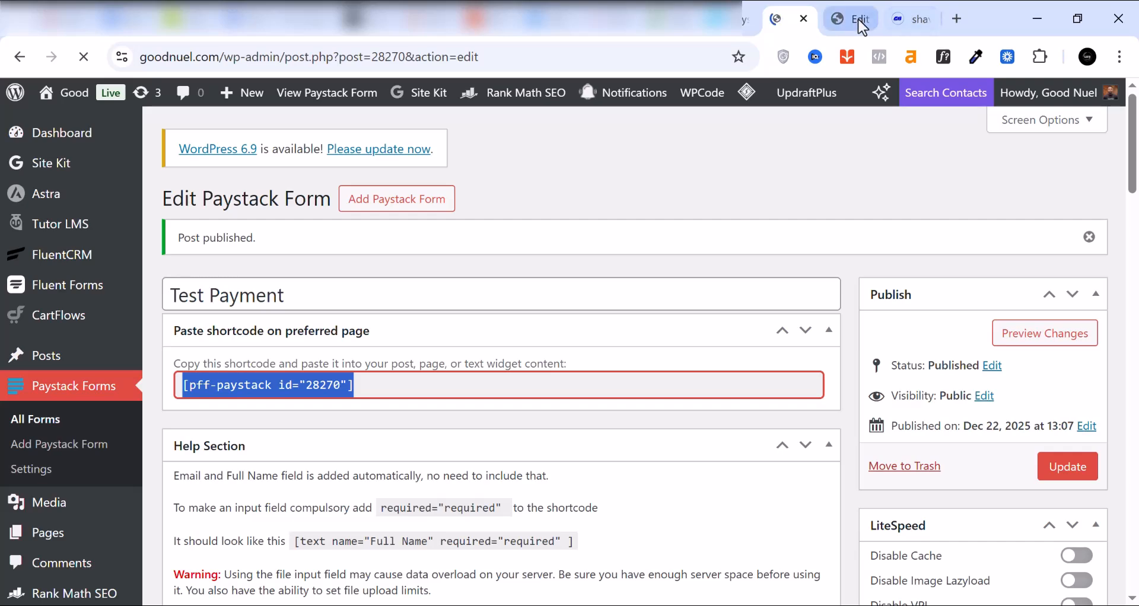
# Step: Return to the Elementor editor and add a Shortcode widget between the product image and the "Get Yours Now Before It Sells Out!" section
pyautogui.click(860, 24)
pyautogui.scroll(-10, 369, 364)
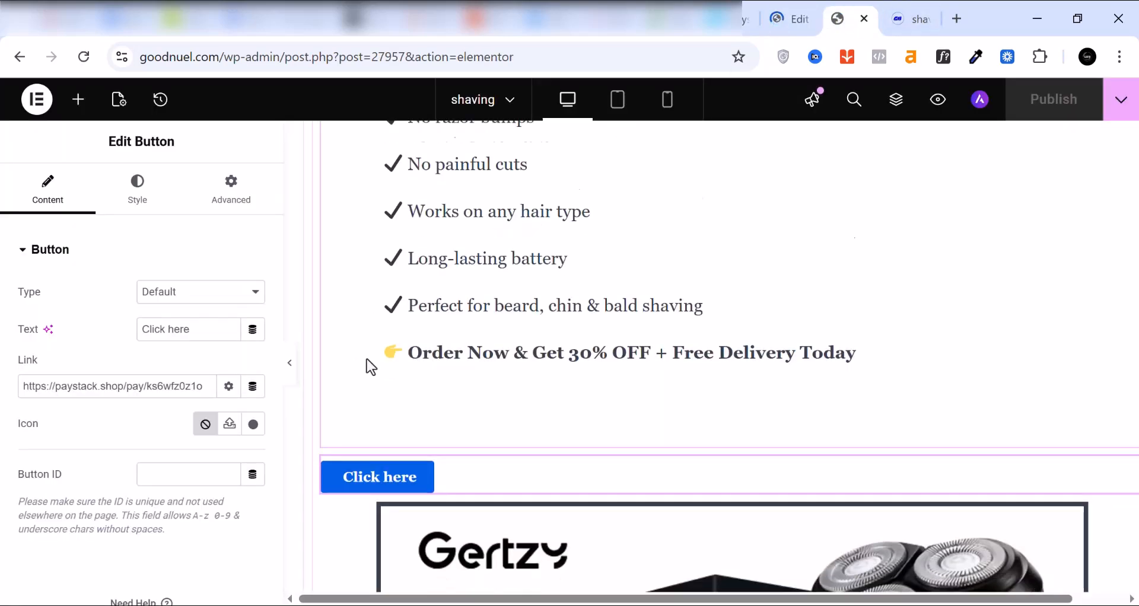
pyautogui.scroll(-3, 364, 350)
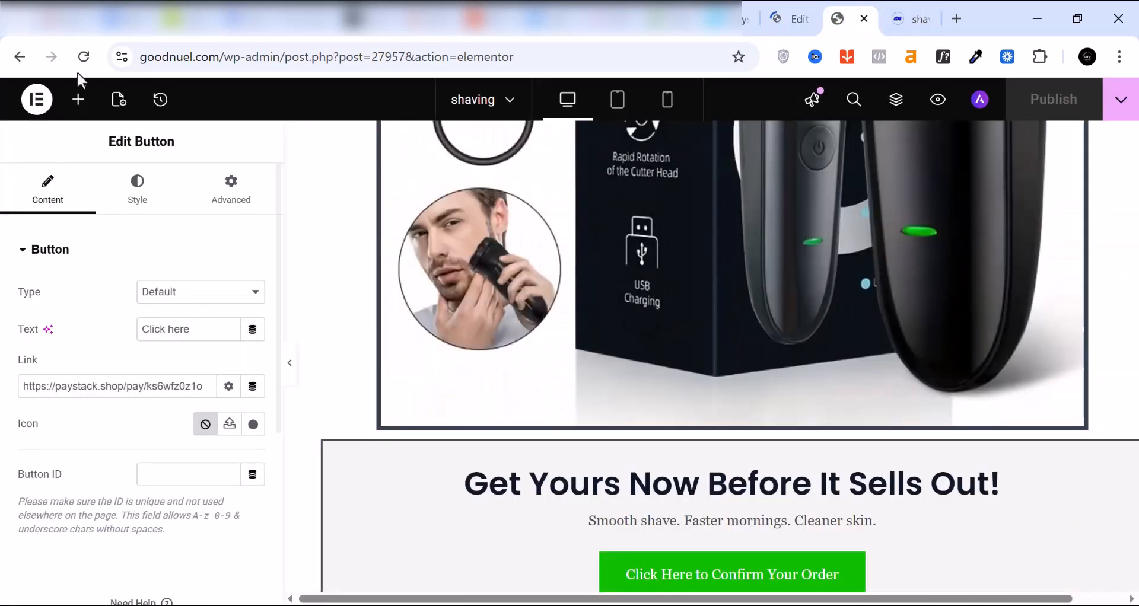
pyautogui.click(76, 107)
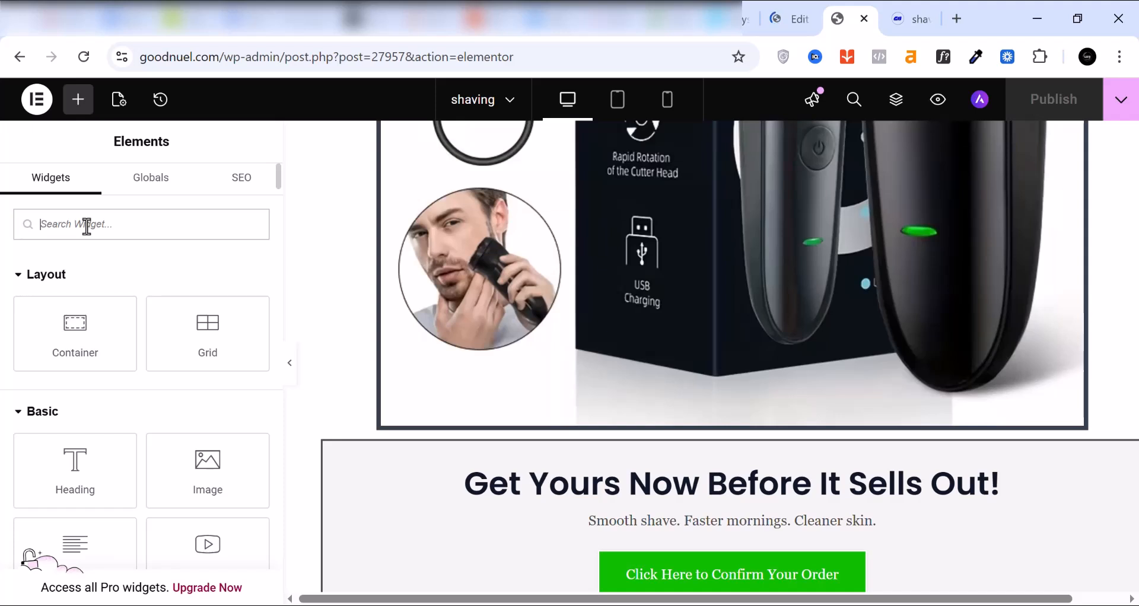
pyautogui.write('shortc')
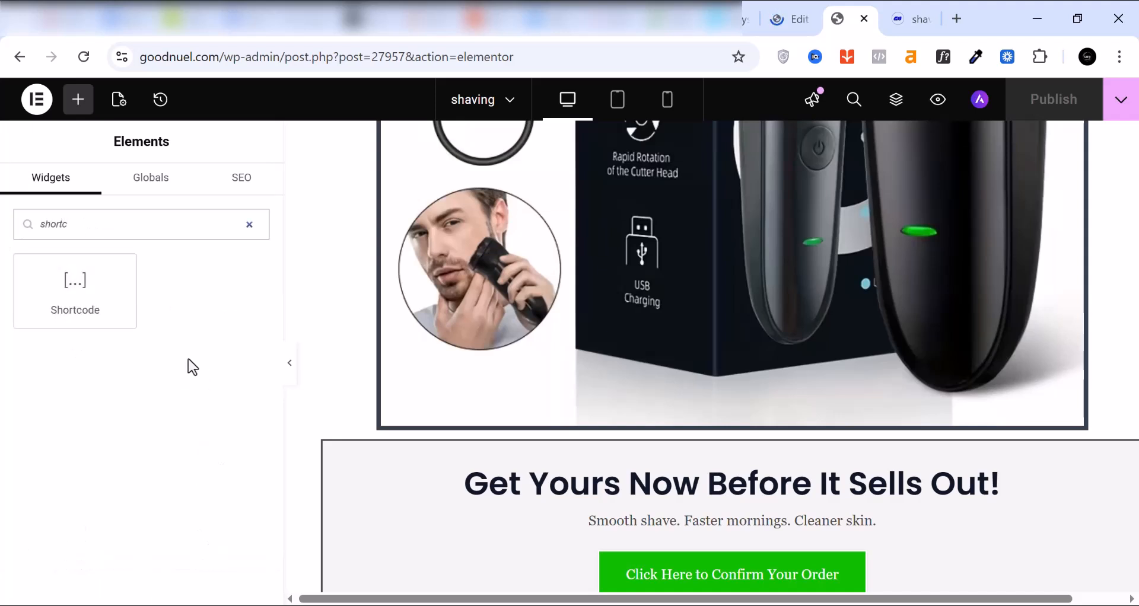
pyautogui.moveTo(71, 312); pyautogui.dragTo(560, 448)
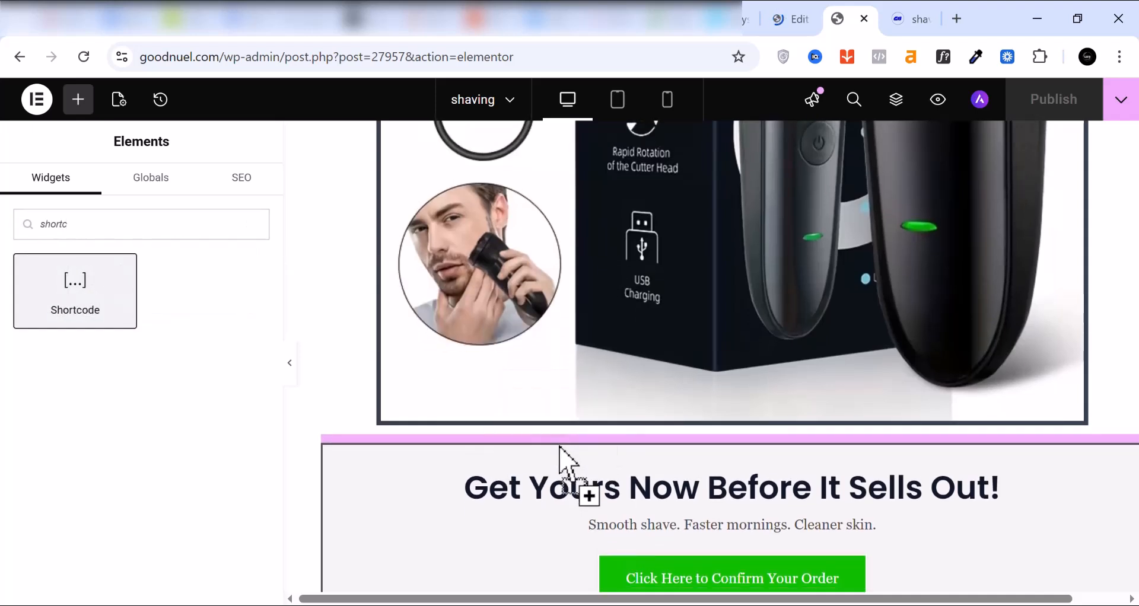
# Step: Paste the form shortcode [pff-paystack id="28270"] into the new Shortcode widget and publish the page
pyautogui.click(117, 347)
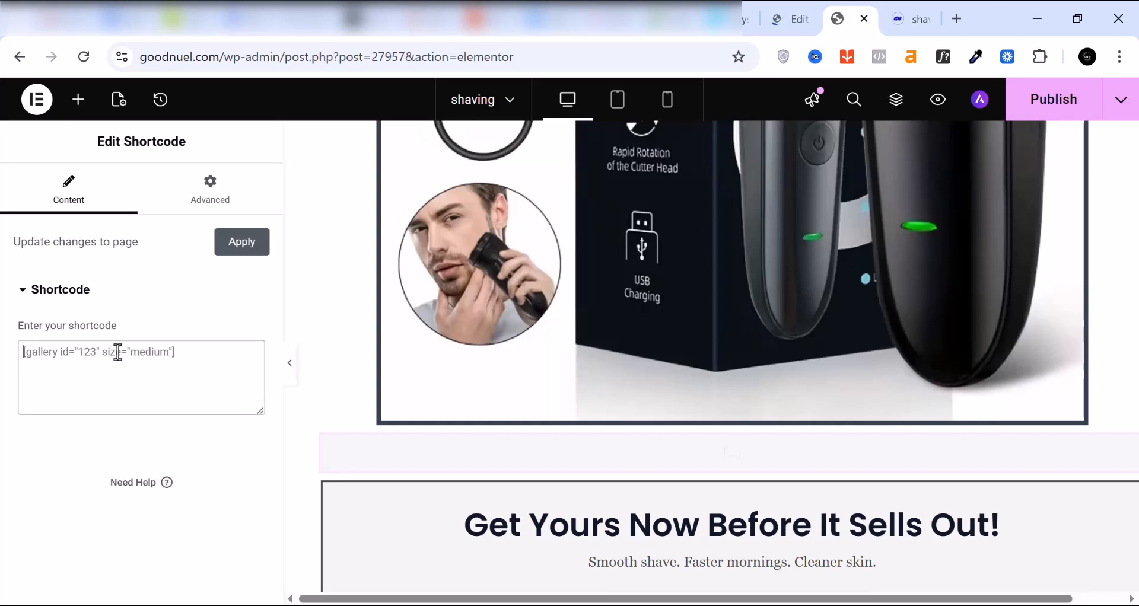
pyautogui.rightClick(118, 348)
pyautogui.click(195, 363)
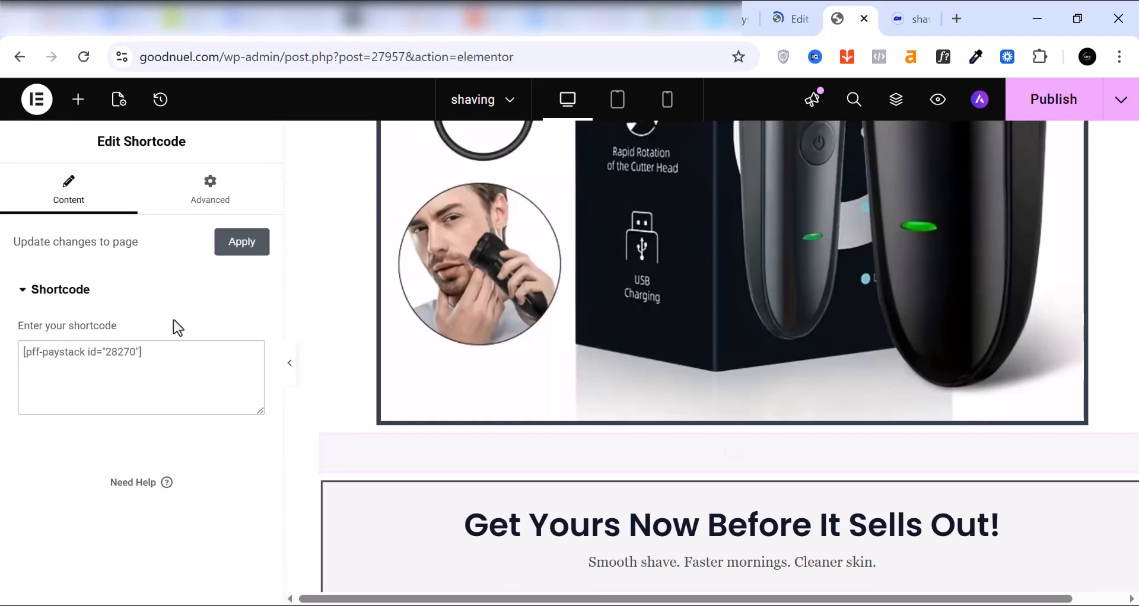
pyautogui.click(1056, 102)
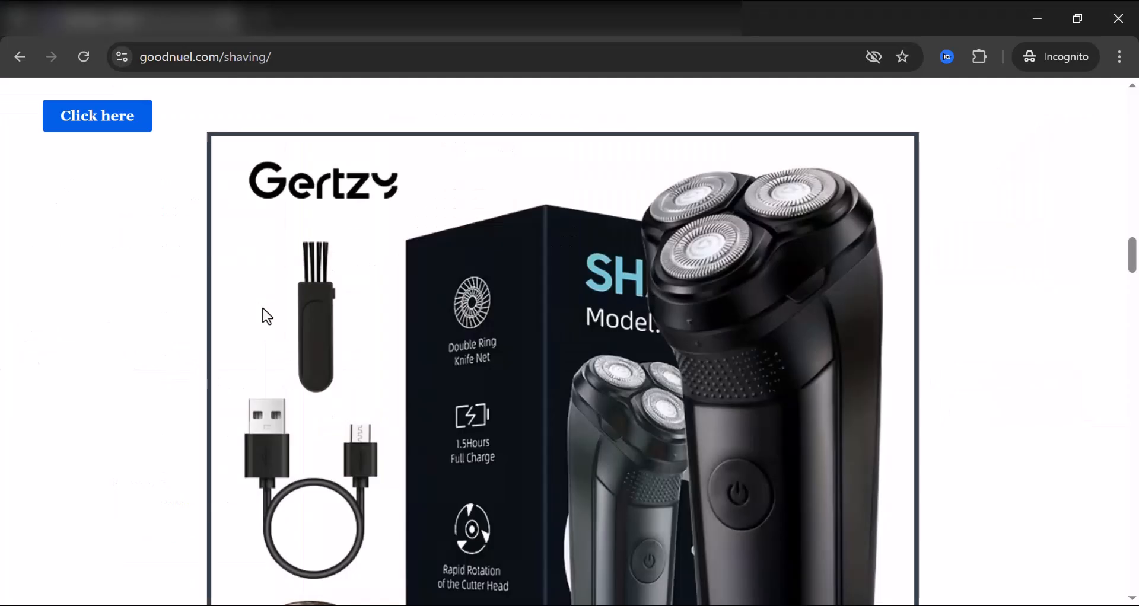
# Step: Examine the Test Payment form's fields and pay button on the live shaving page in the incognito window
pyautogui.scroll(-1, 264, 303)
pyautogui.scroll(-12, 264, 303)
pyautogui.click(199, 280)
pyautogui.scroll(3, 196, 284)
pyautogui.click(189, 286)
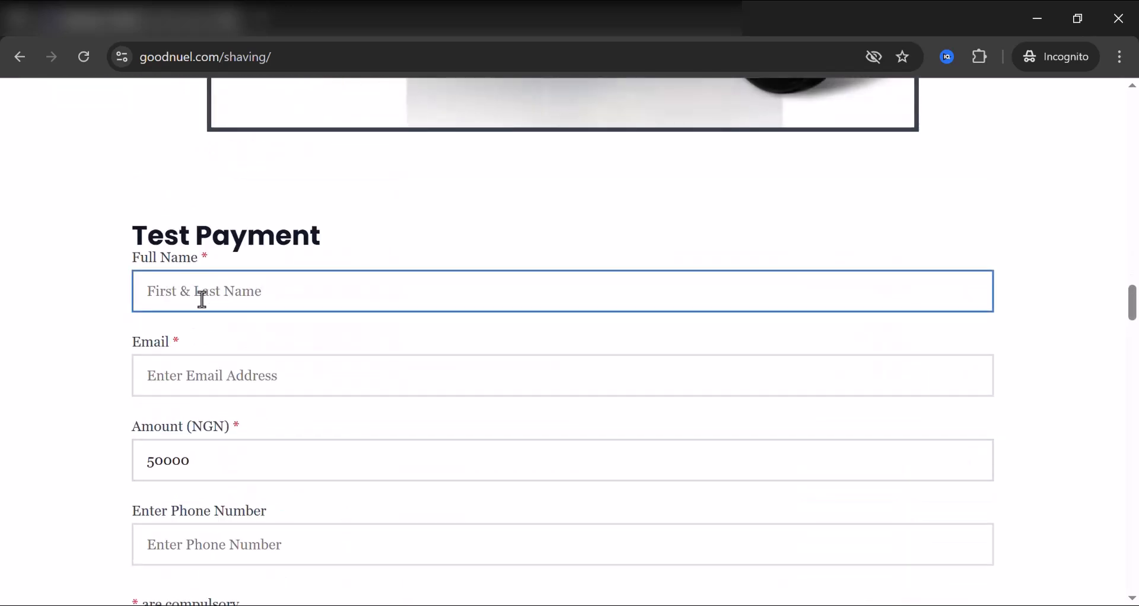
pyautogui.click(270, 375)
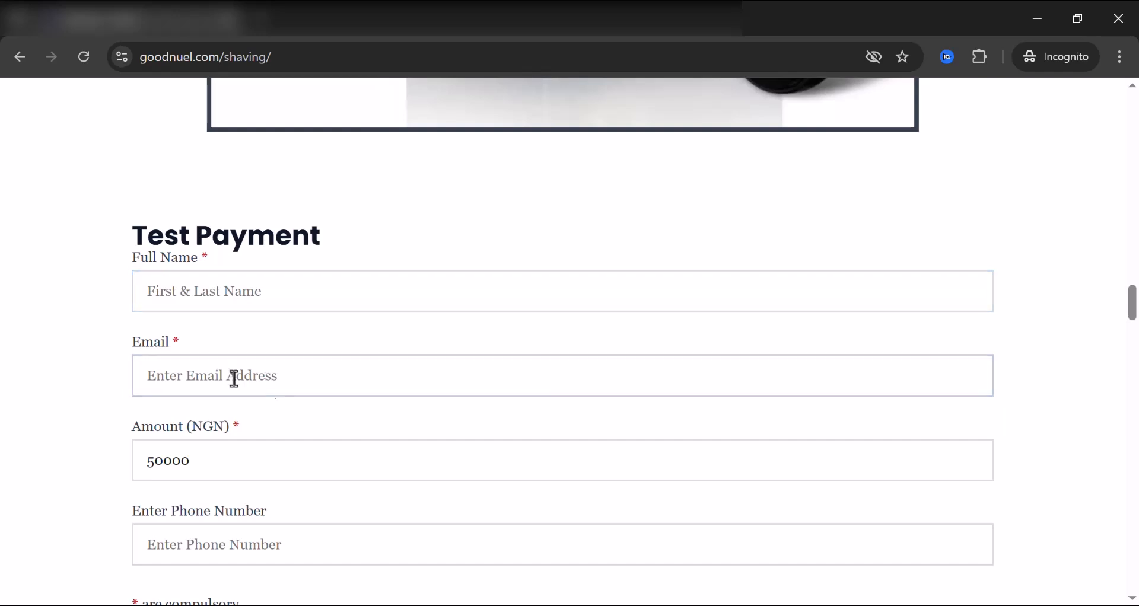
pyautogui.click(178, 474)
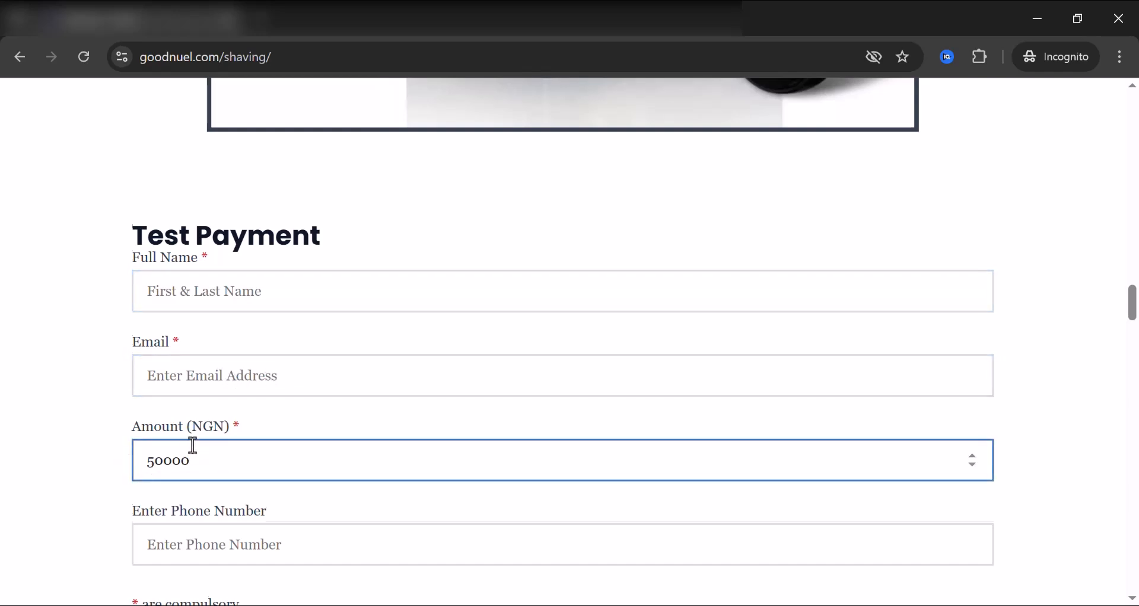
pyautogui.scroll(-3, 166, 455)
pyautogui.click(160, 347)
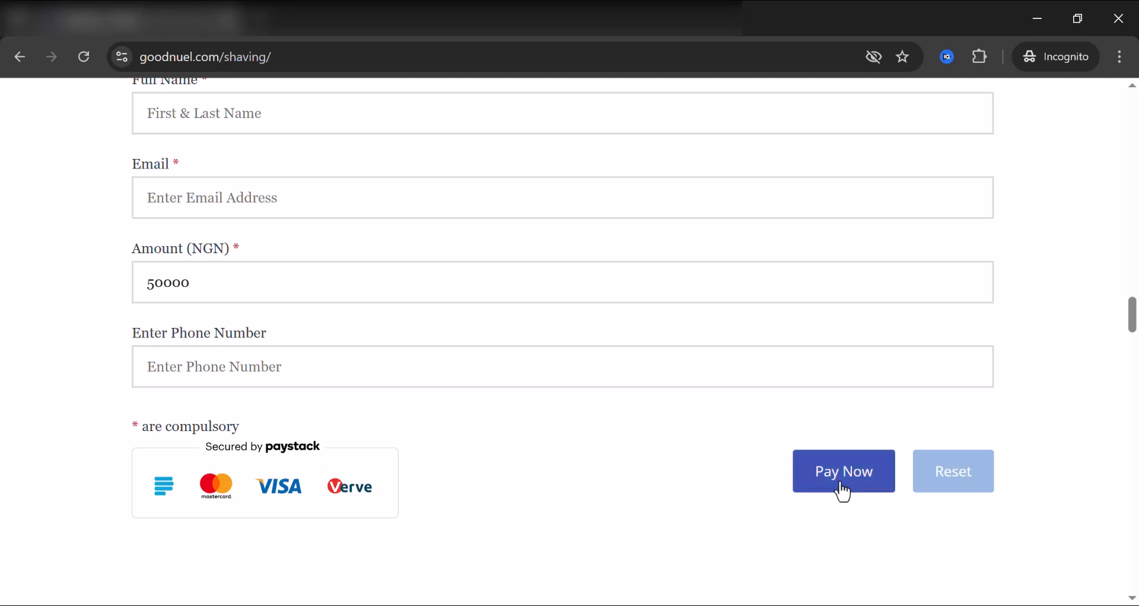
pyautogui.scroll(2, 363, 405)
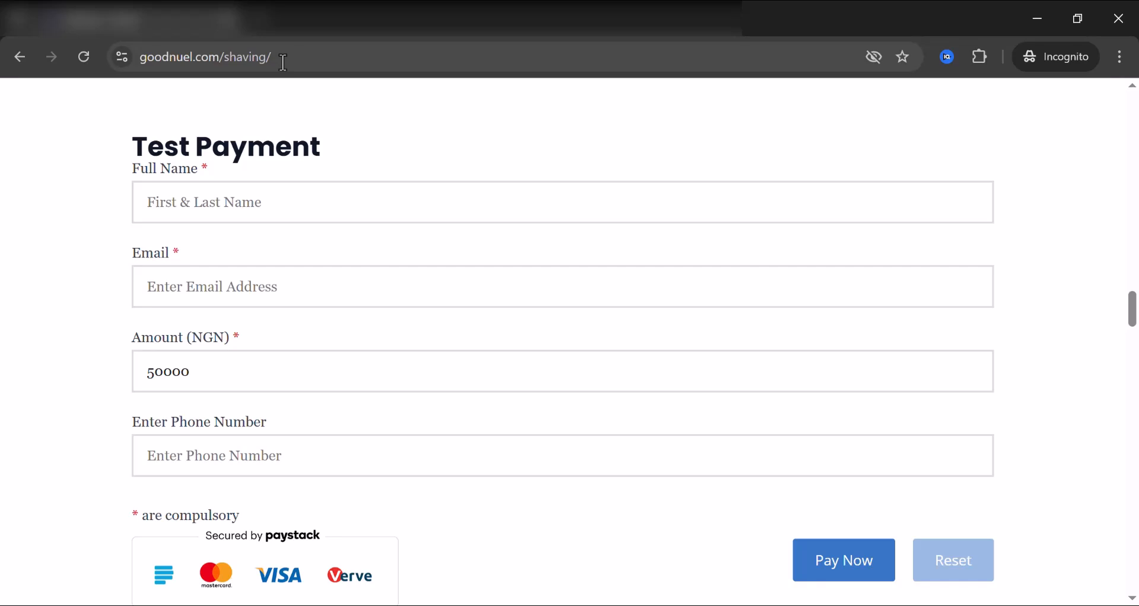
pyautogui.click(460, 371)
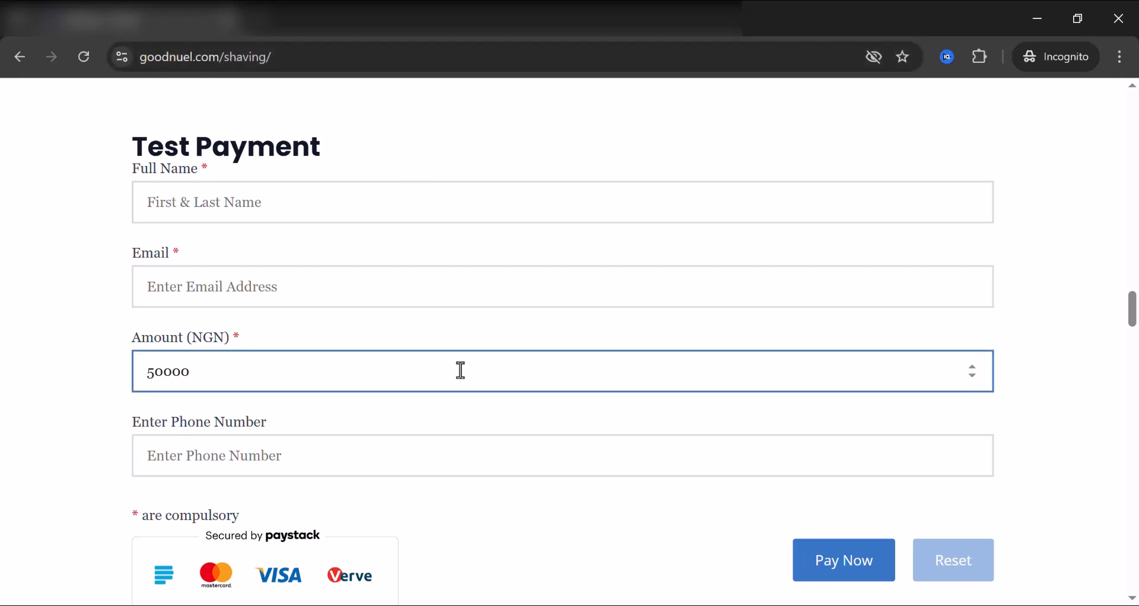
pyautogui.scroll(-1, 460, 372)
pyautogui.click(461, 368)
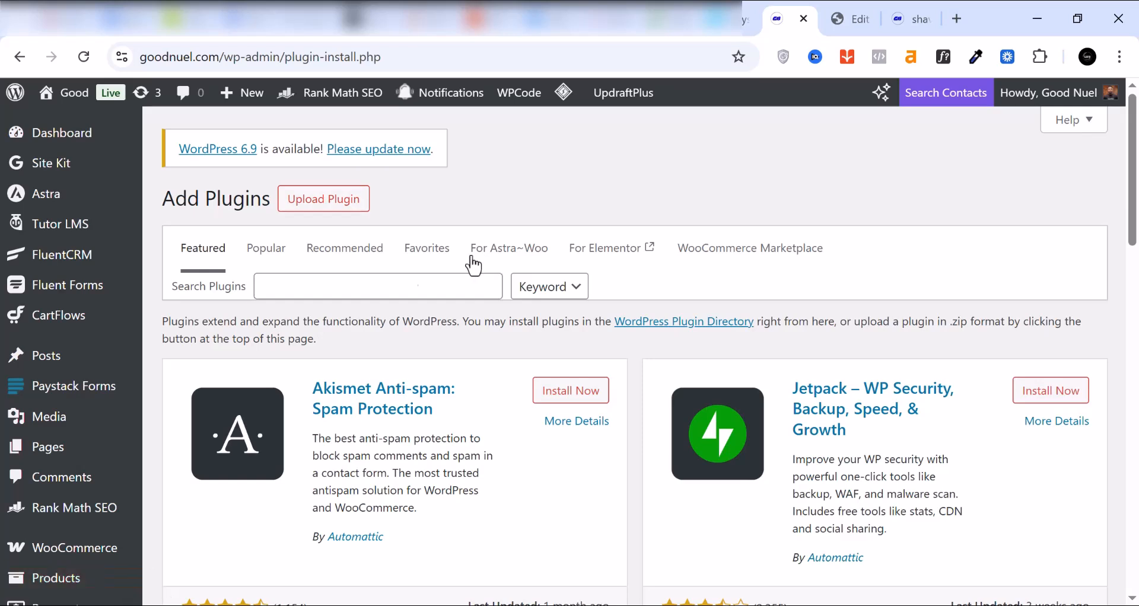
# Step: Search the WordPress plugin directory for "better payment" and locate the Better Payment plugin
pyautogui.click(334, 289)
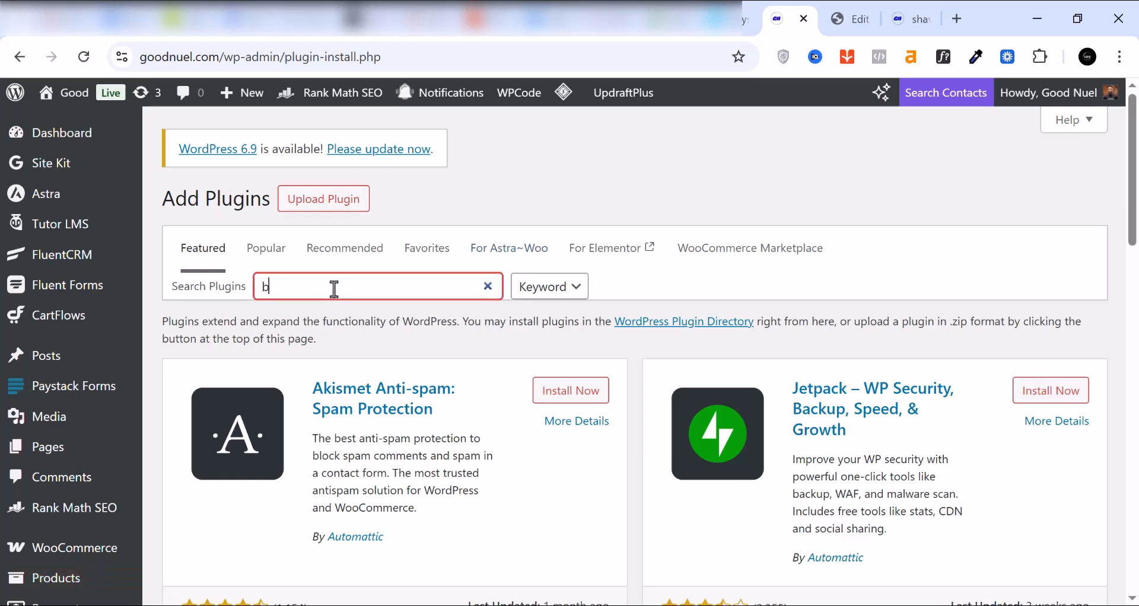
pyautogui.write('better')
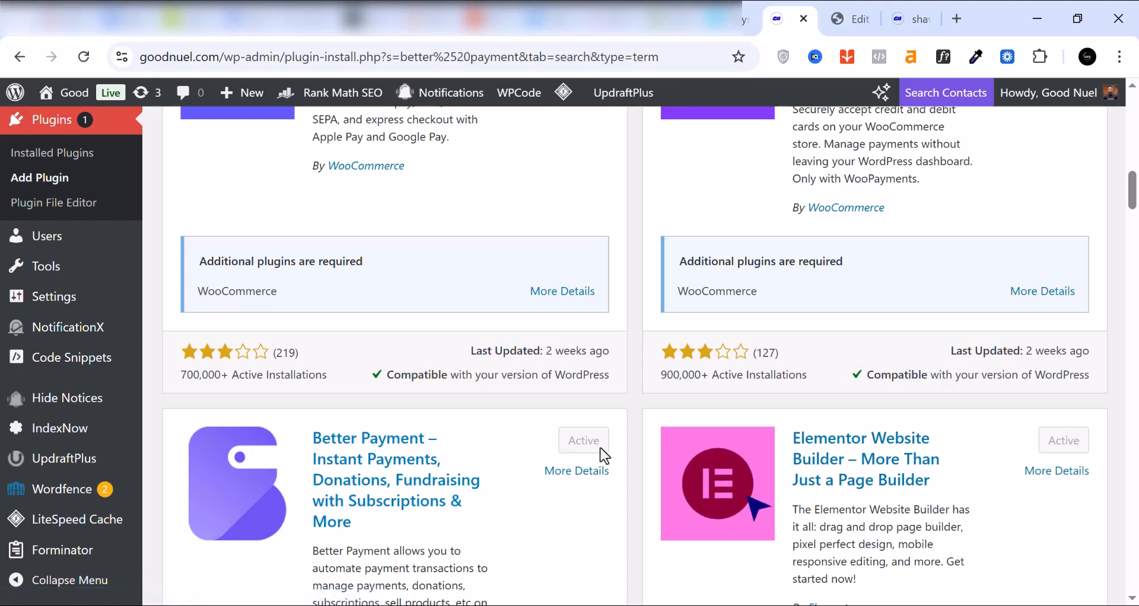
# Step: Open the Better Payment plugin's general settings and choose NGN as the default transaction currency
pyautogui.scroll(-2, 65, 521)
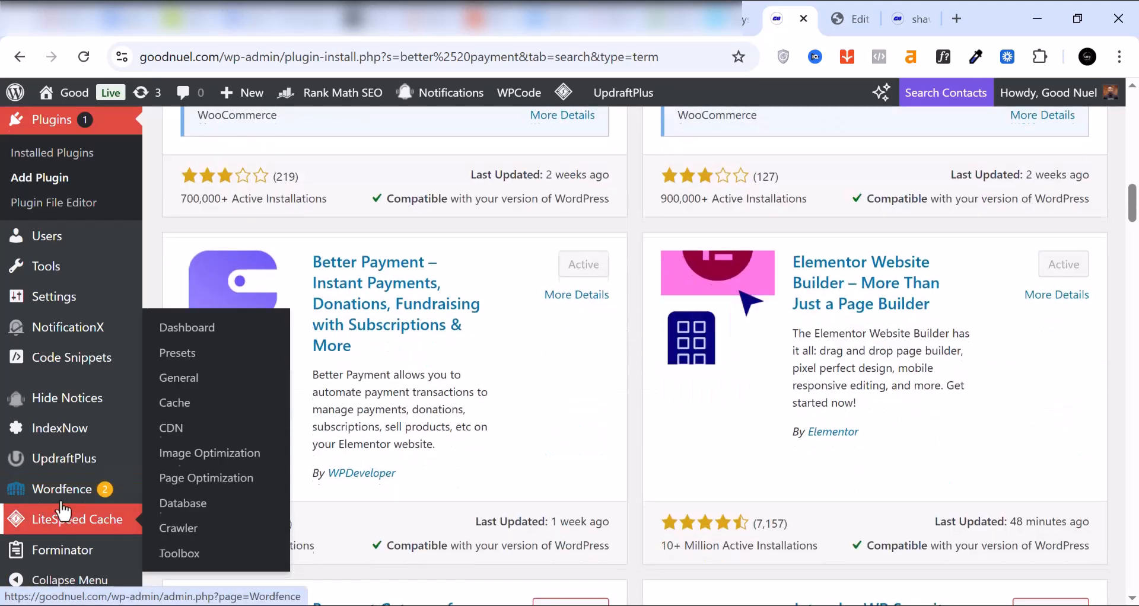
pyautogui.scroll(4, 69, 439)
pyautogui.scroll(2, 67, 442)
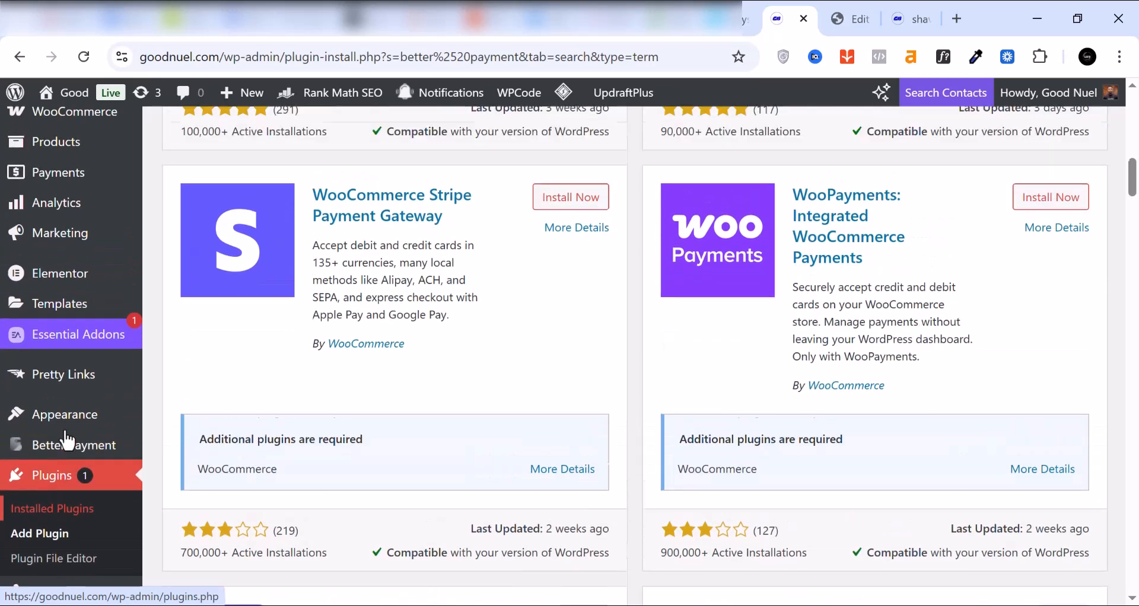
pyautogui.moveTo(52, 454)
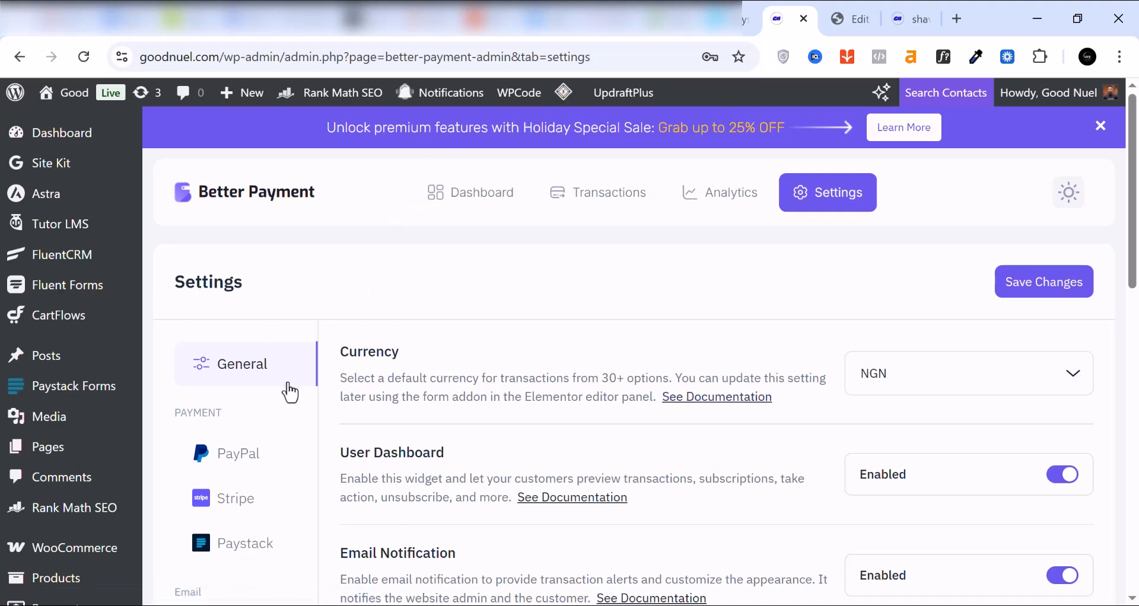
pyautogui.scroll(-2, 261, 374)
pyautogui.scroll(2, 296, 368)
pyautogui.click(995, 382)
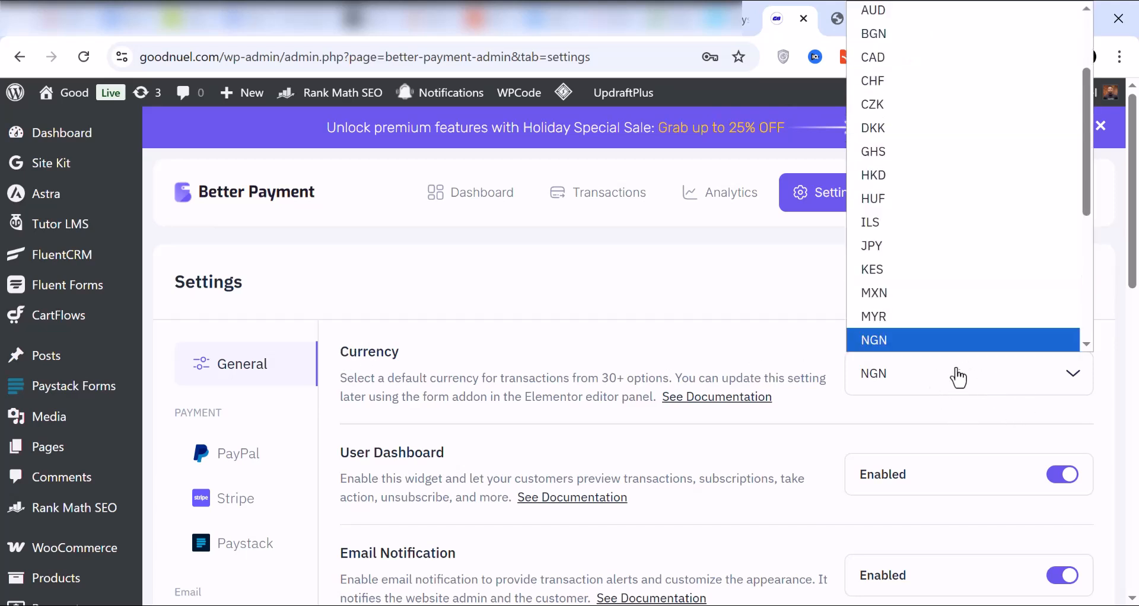
pyautogui.click(895, 386)
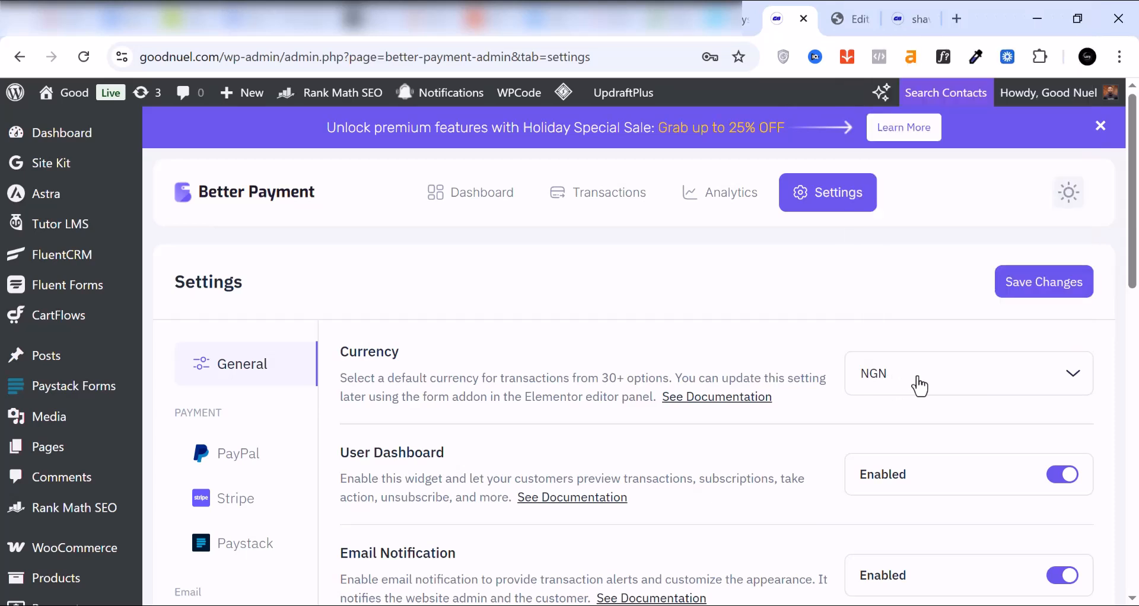
# Step: Open Better Payment's Paystack settings, check the enabled state and the live public and secret key fields, and save the changes
pyautogui.scroll(-1, 938, 385)
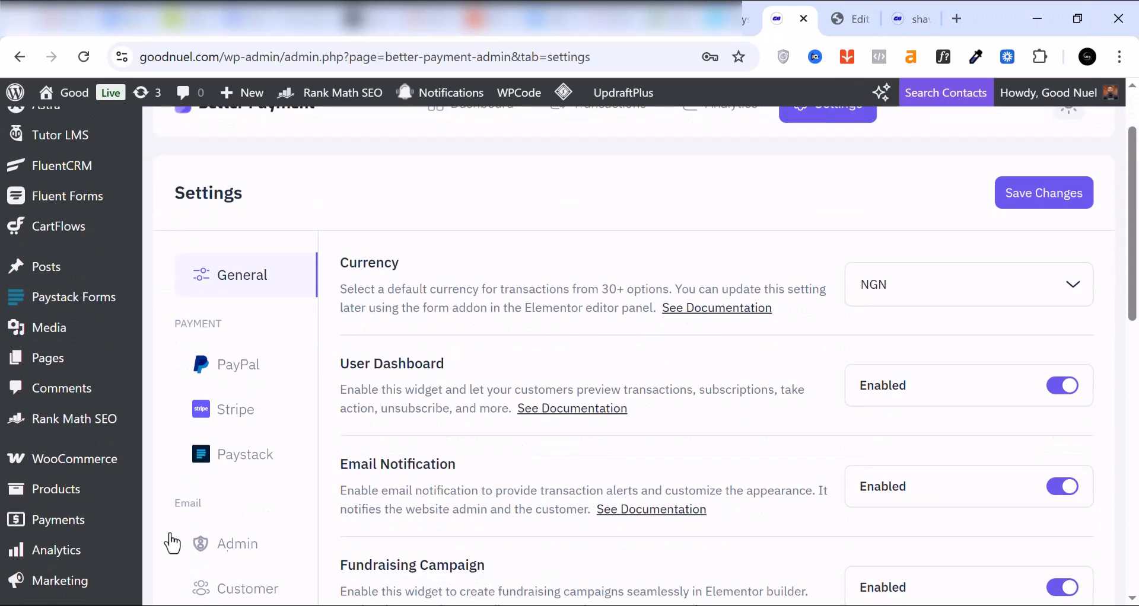
pyautogui.moveTo(257, 463)
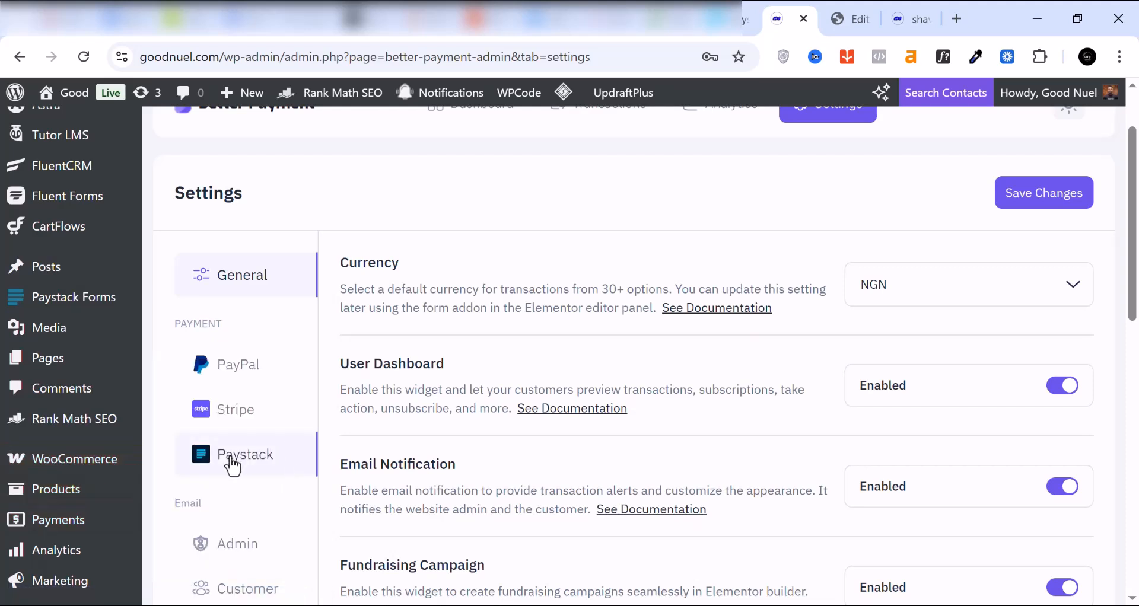
pyautogui.click(241, 456)
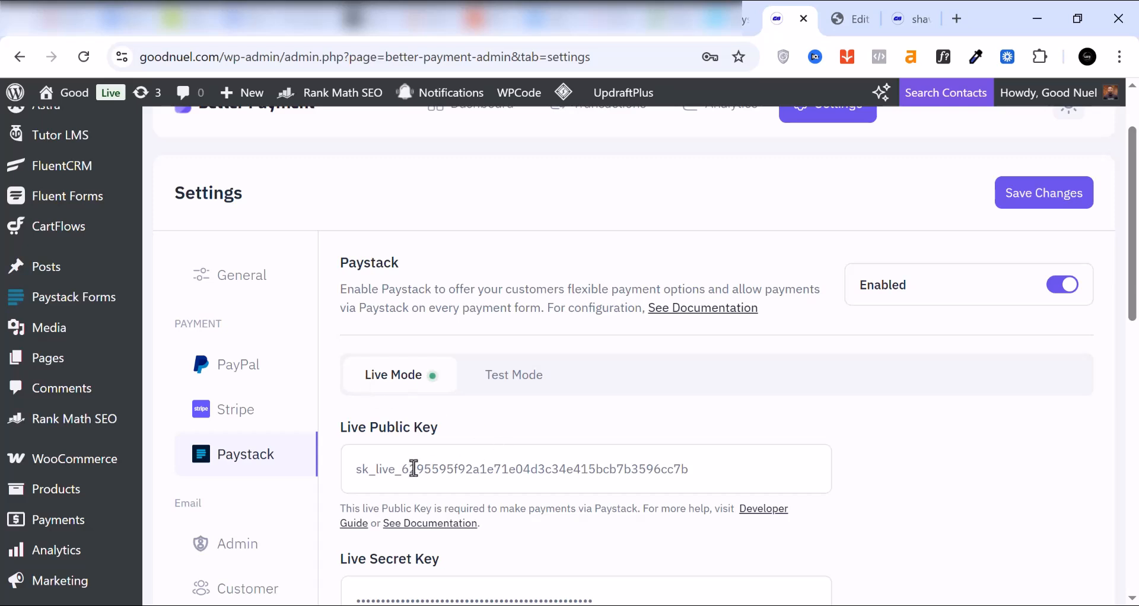
pyautogui.scroll(-2, 396, 477)
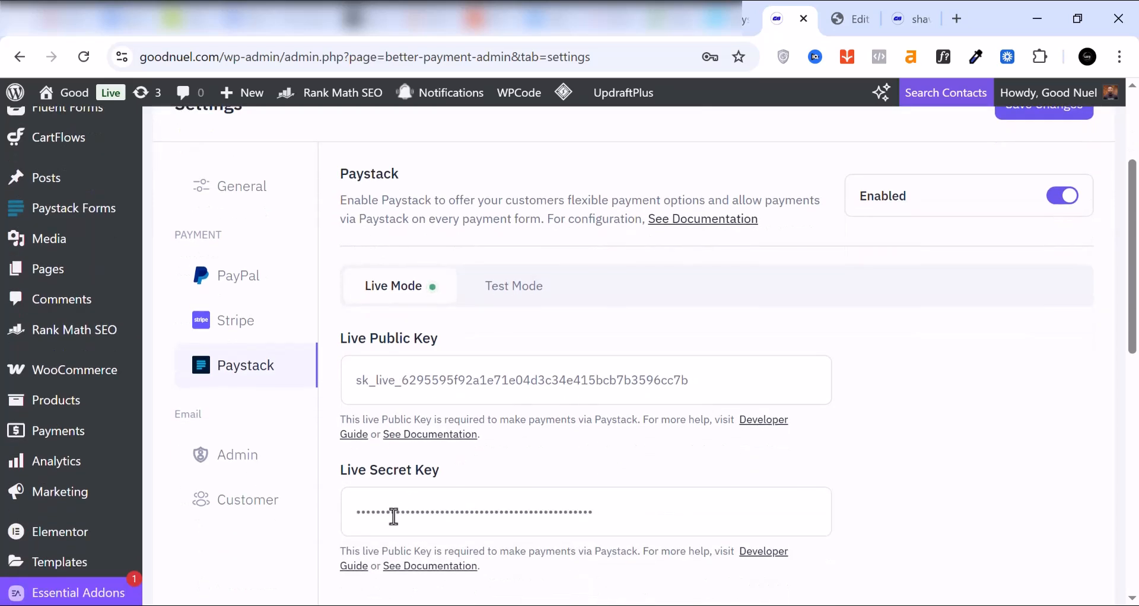
pyautogui.scroll(-3, 451, 519)
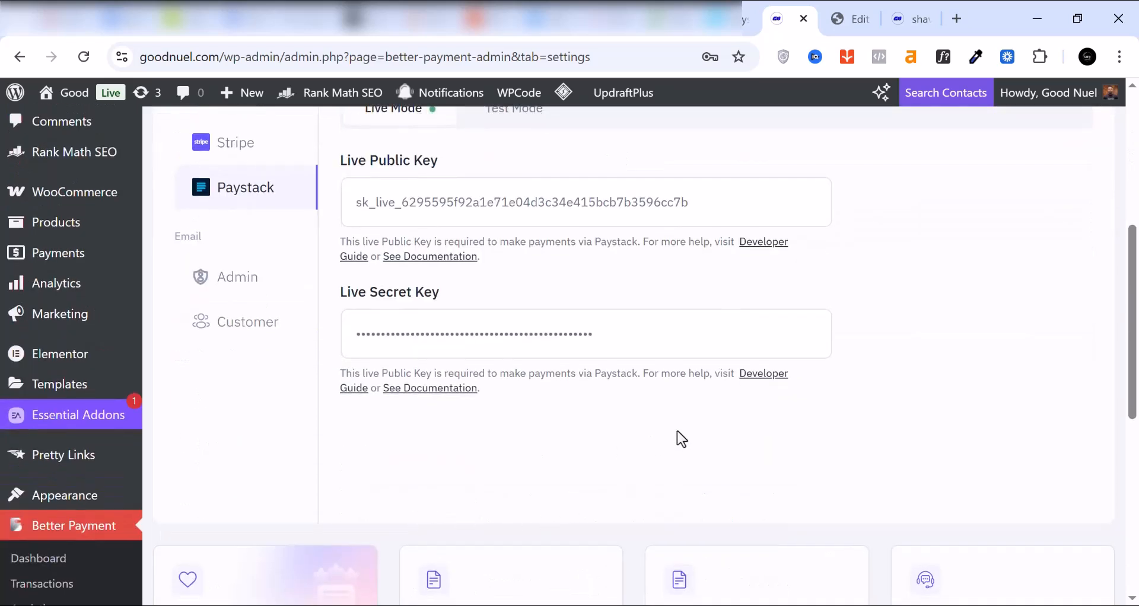
pyautogui.scroll(5, 678, 431)
pyautogui.click(1022, 290)
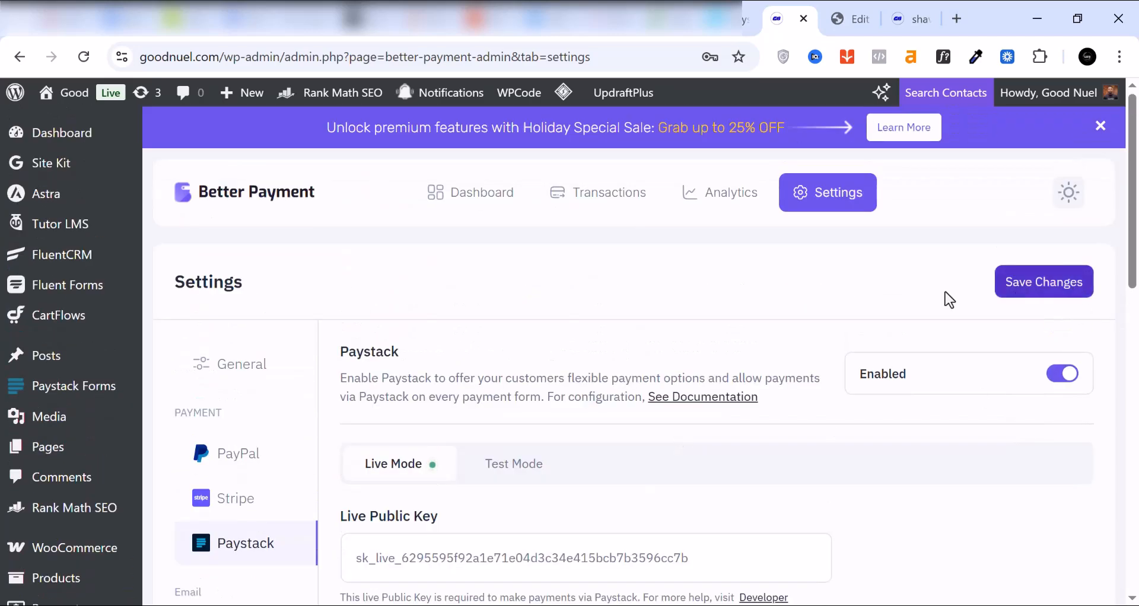
# Step: Return to the Elementor editor, search the widgets for "better", and add a Payment Form below the "Get Yours Now Before It Sells Out!" section
pyautogui.click(860, 18)
pyautogui.click(95, 229)
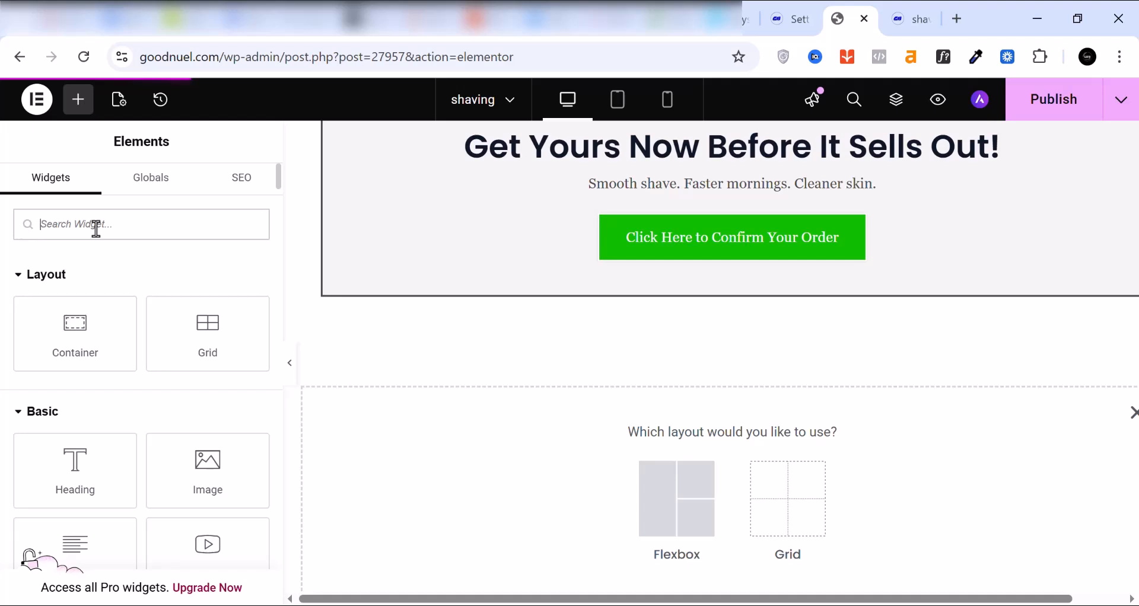
pyautogui.write('b')
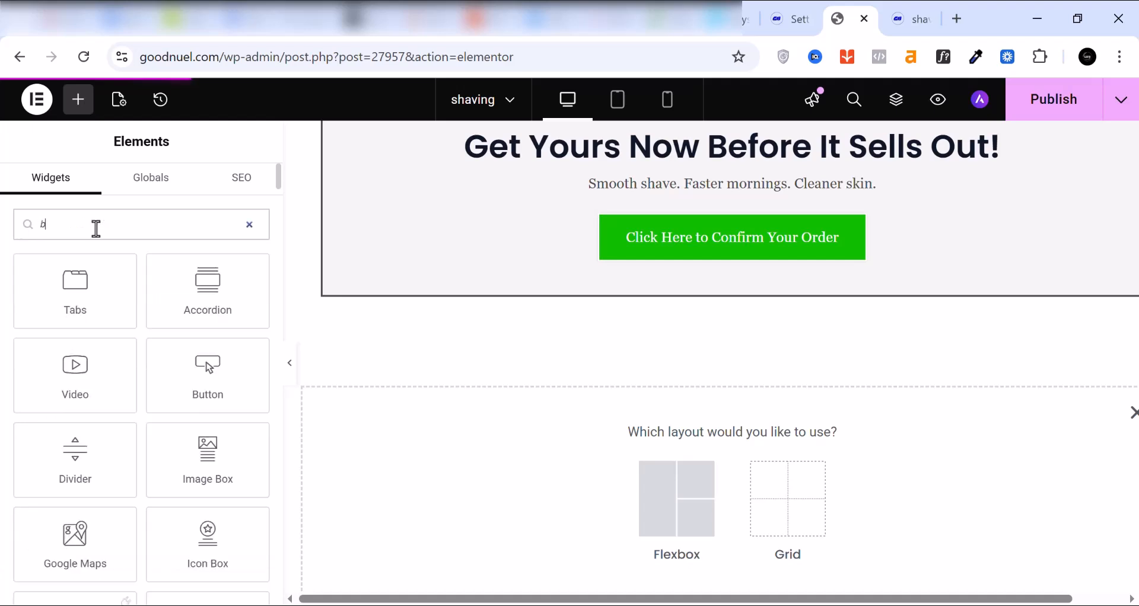
pyautogui.write('etter')
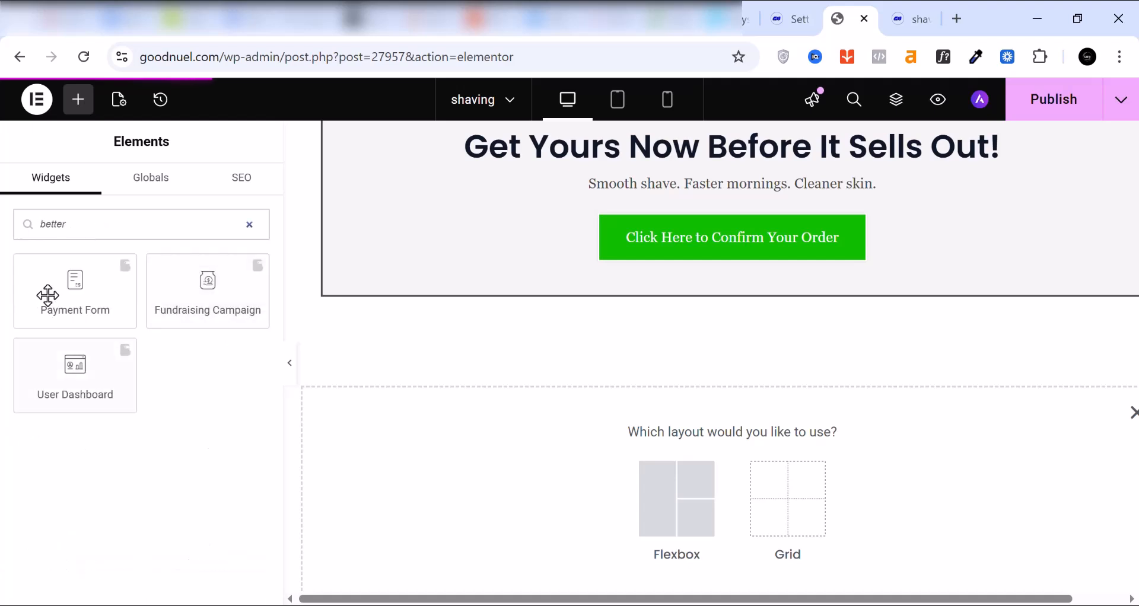
pyautogui.moveTo(46, 293); pyautogui.dragTo(571, 294)
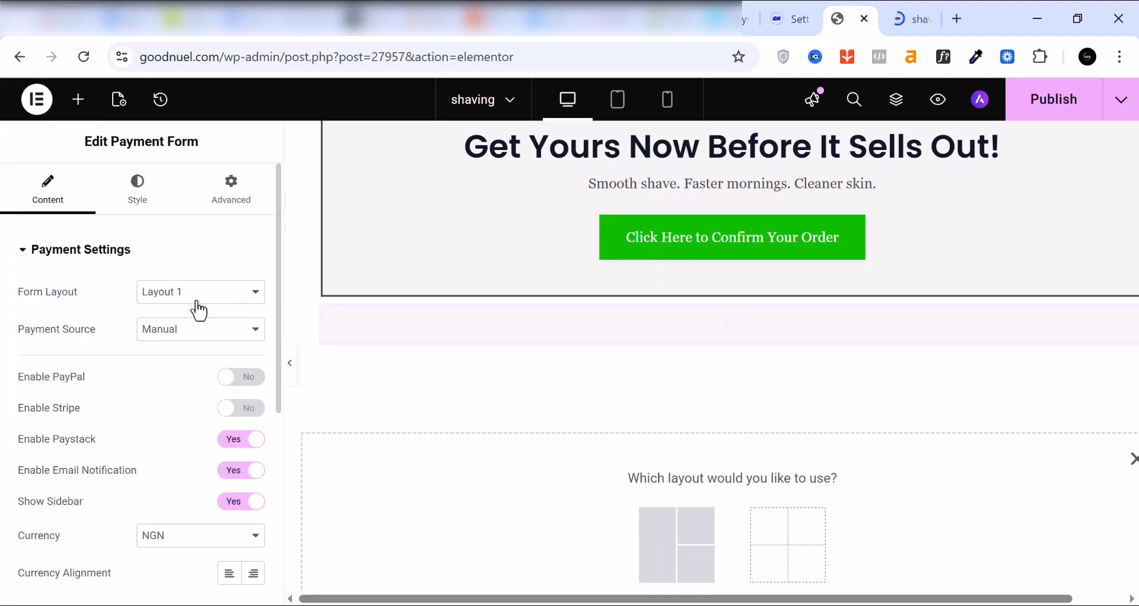
# Step: Choose NGN as the currency in the Payment Form's payment settings
pyautogui.scroll(-2, 243, 303)
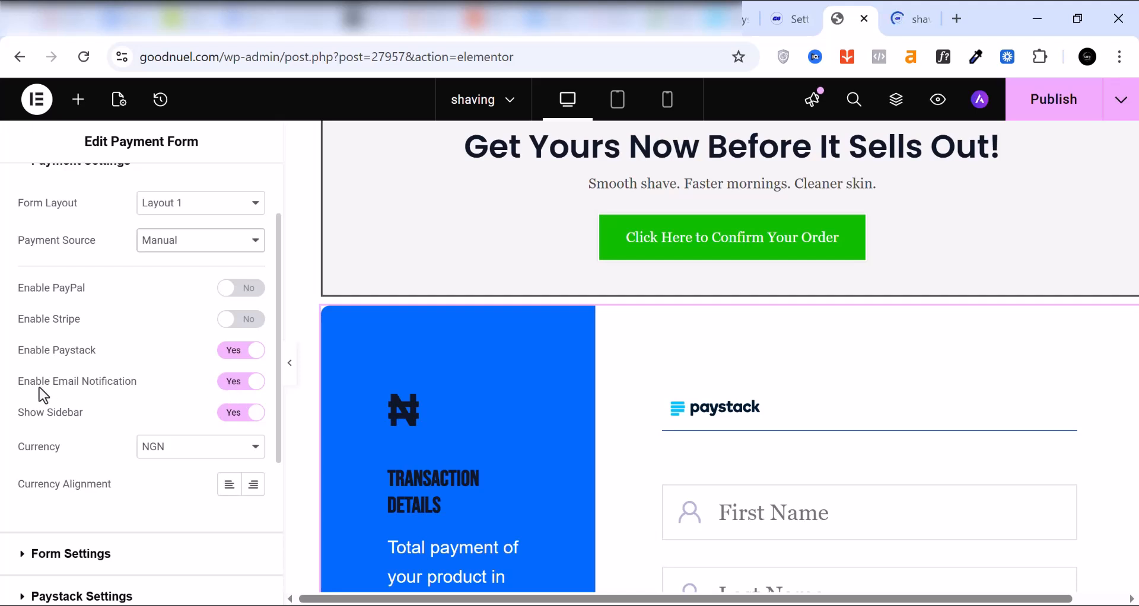
pyautogui.click(200, 456)
pyautogui.click(166, 449)
# Step: Examine the Payment Form's transaction details sidebar, customer fields and payment amount field in the page preview
pyautogui.scroll(-3, 166, 449)
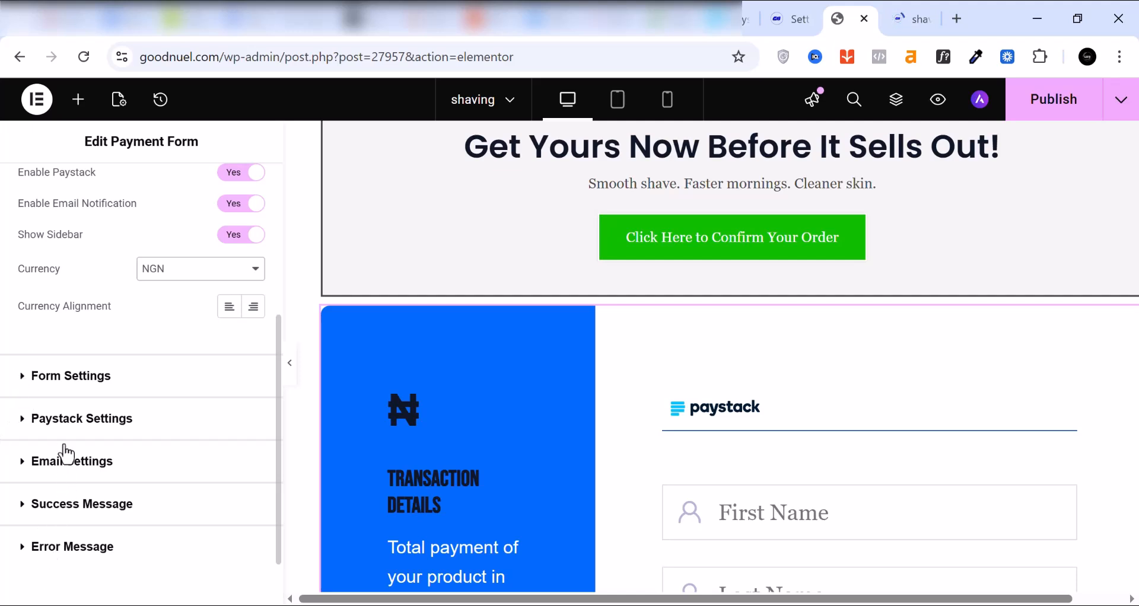
pyautogui.scroll(-2, 540, 440)
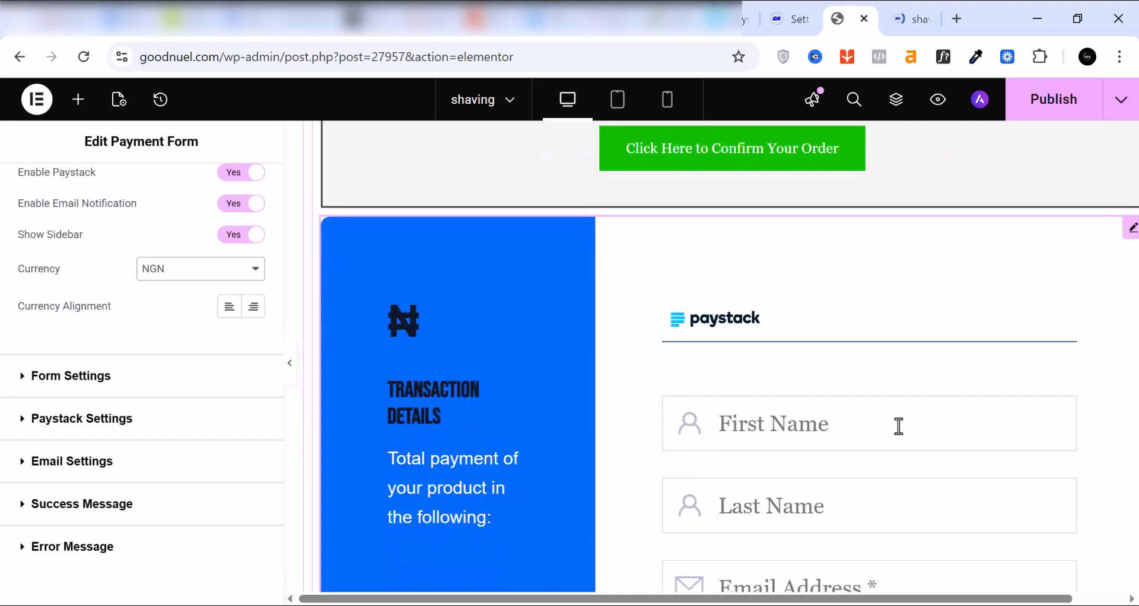
pyautogui.scroll(-4, 897, 422)
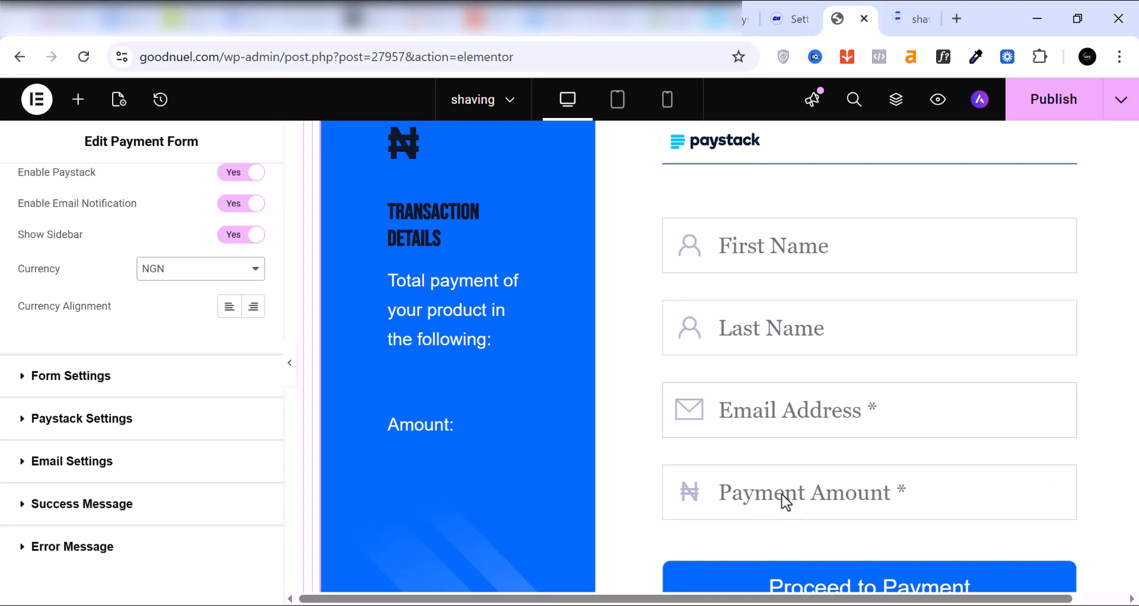
pyautogui.scroll(2, 752, 501)
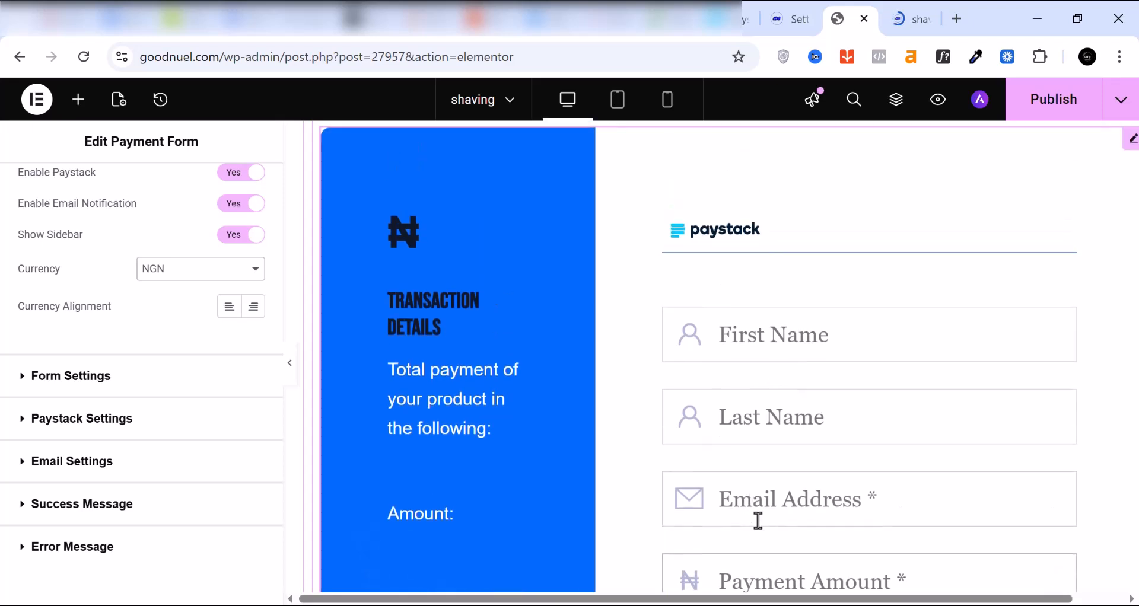
pyautogui.scroll(2, 755, 412)
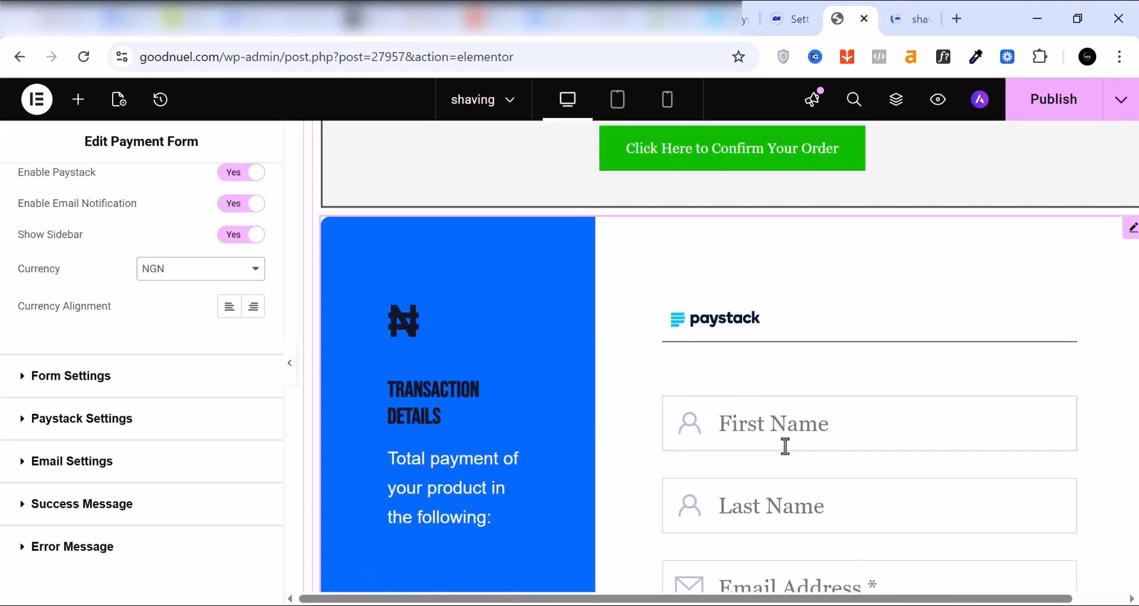
pyautogui.scroll(-2, 771, 407)
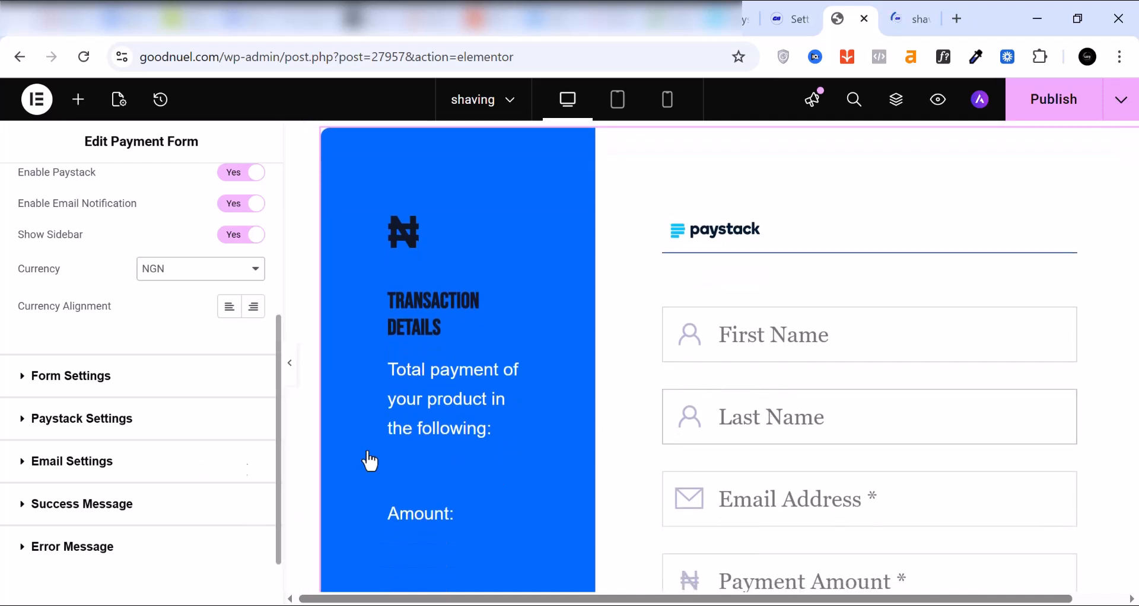
pyautogui.scroll(4, 480, 432)
pyautogui.scroll(-2, 412, 456)
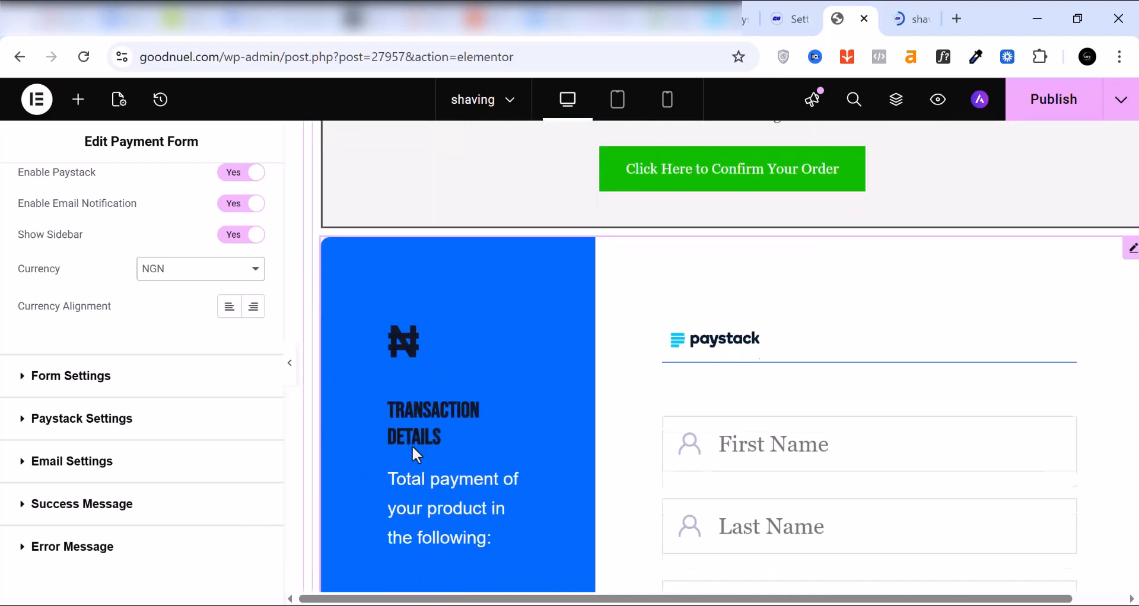
pyautogui.scroll(2, 119, 279)
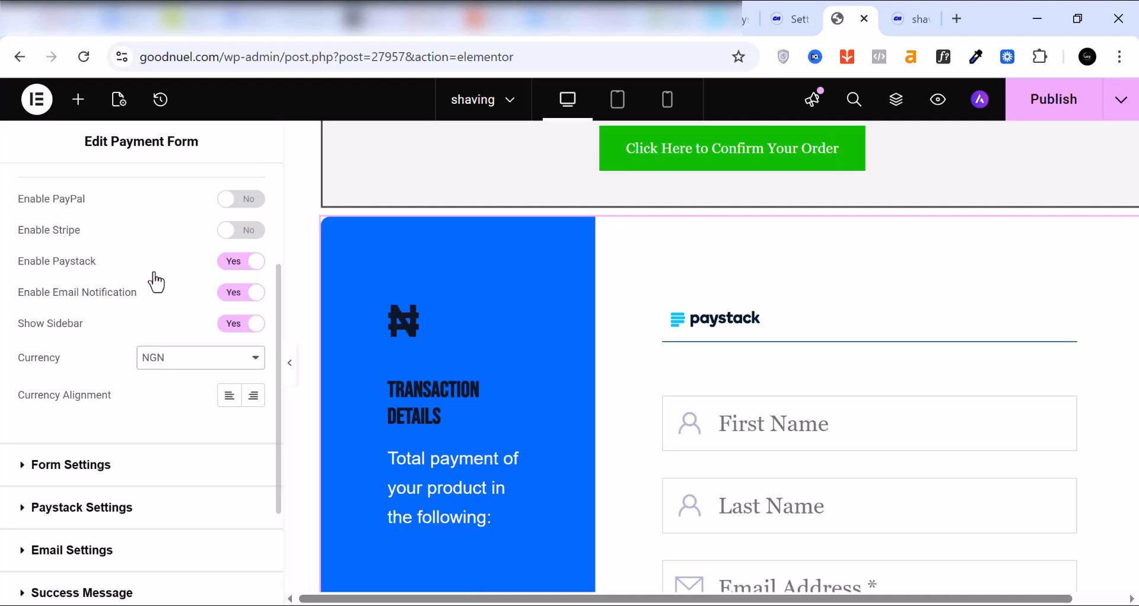
# Step: Check the key fields and Live Mode in the Payment Form's Paystack settings, and publish the page
pyautogui.scroll(-3, 155, 279)
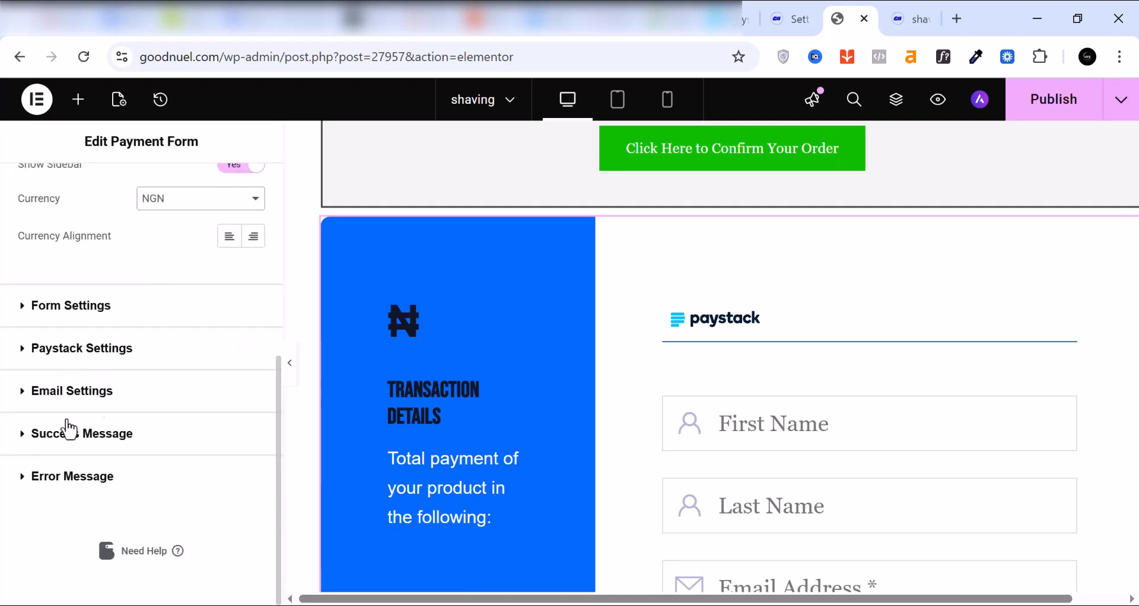
pyautogui.click(26, 359)
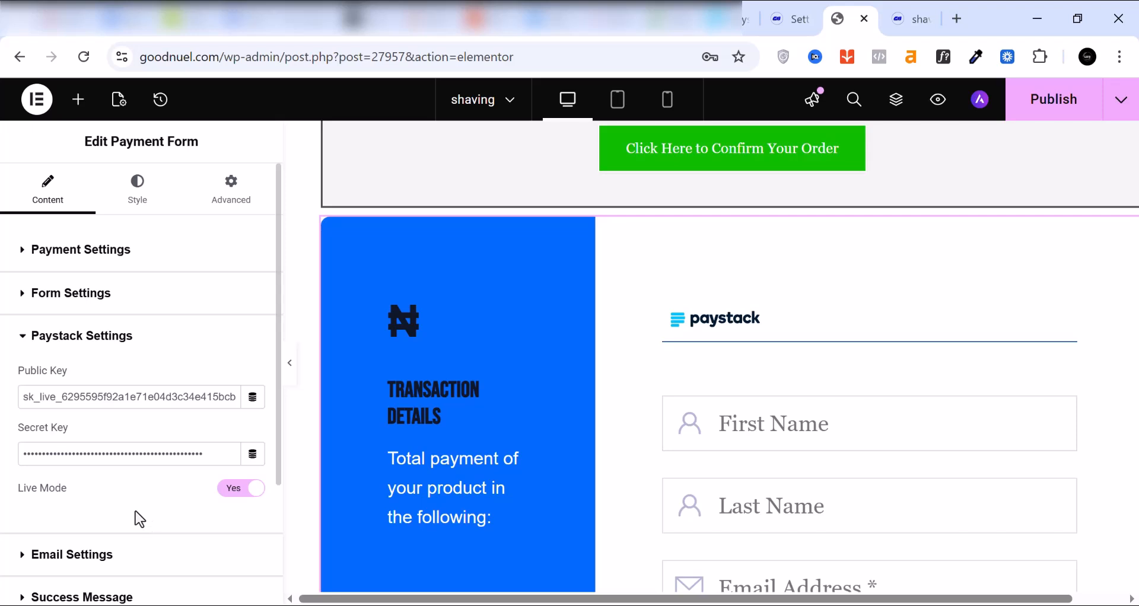
pyautogui.scroll(-2, 137, 469)
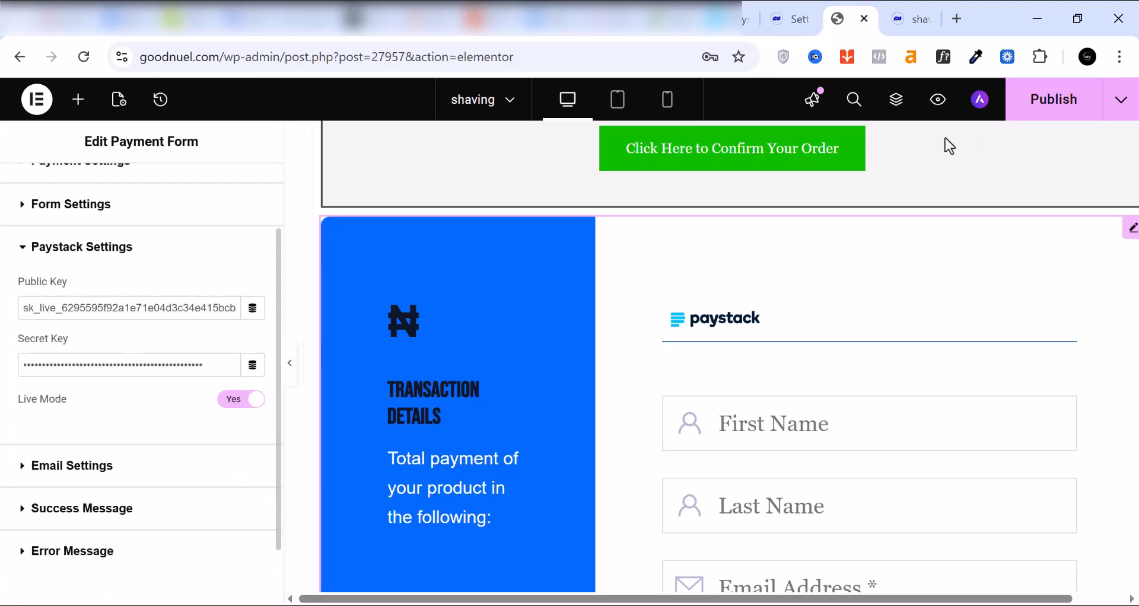
pyautogui.click(1065, 113)
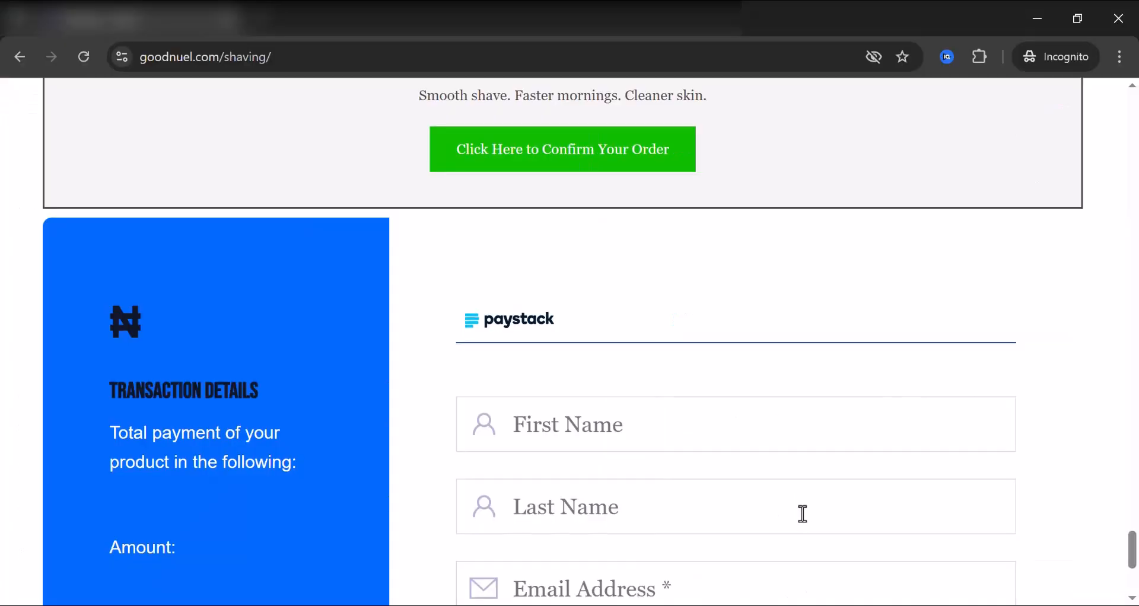
# Step: Examine the published Paystack payment form and the surrounding product content on the live shaving page in the incognito window
pyautogui.scroll(2, 800, 511)
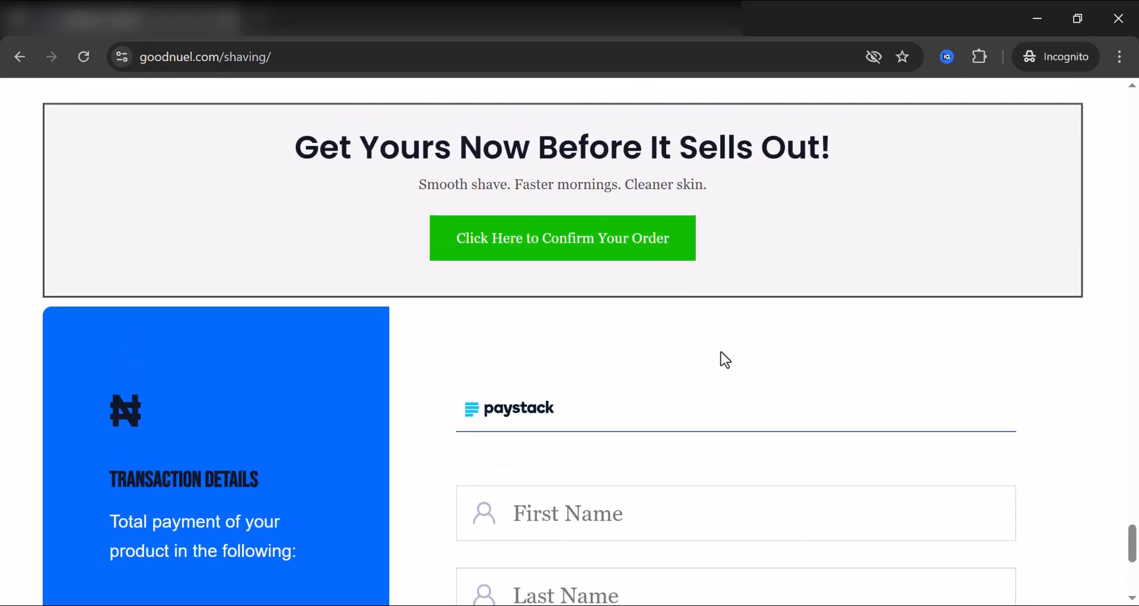
pyautogui.scroll(-3, 524, 433)
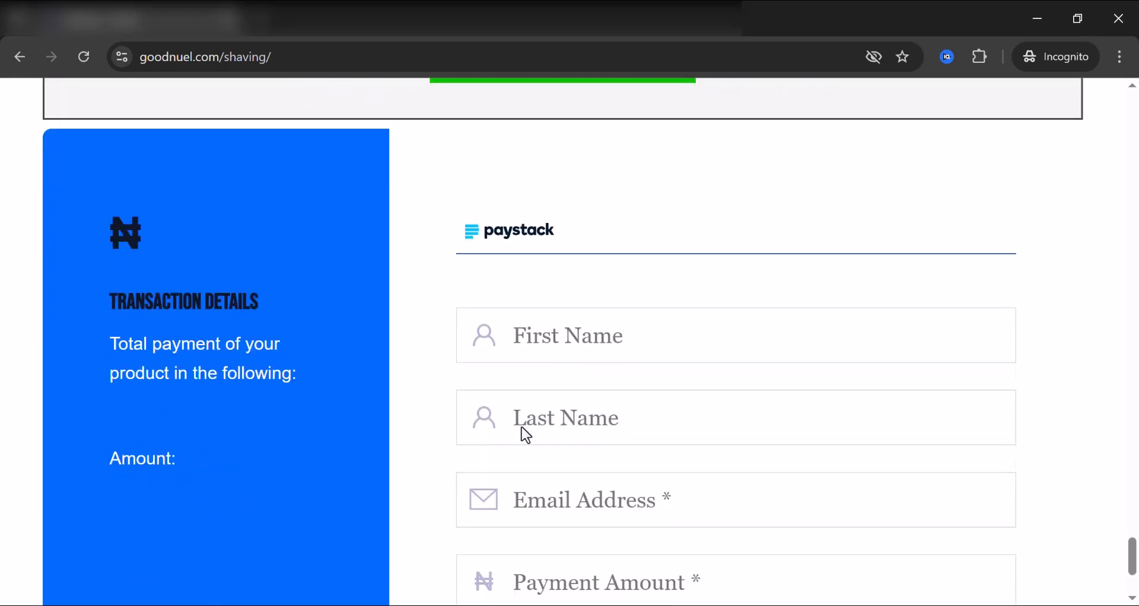
pyautogui.scroll(-3, 704, 356)
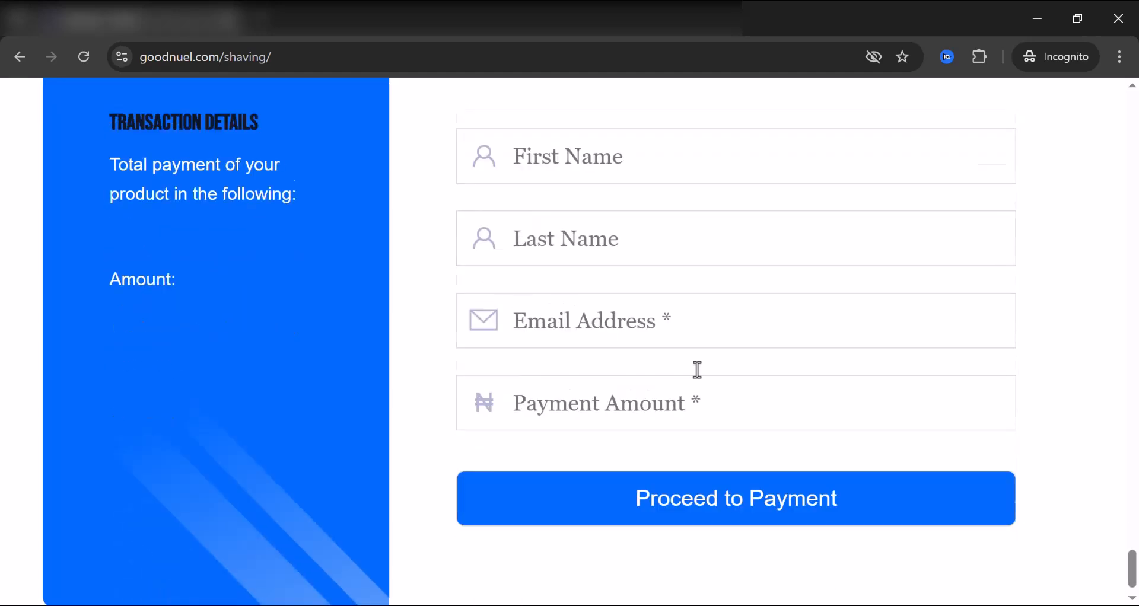
pyautogui.scroll(6, 635, 469)
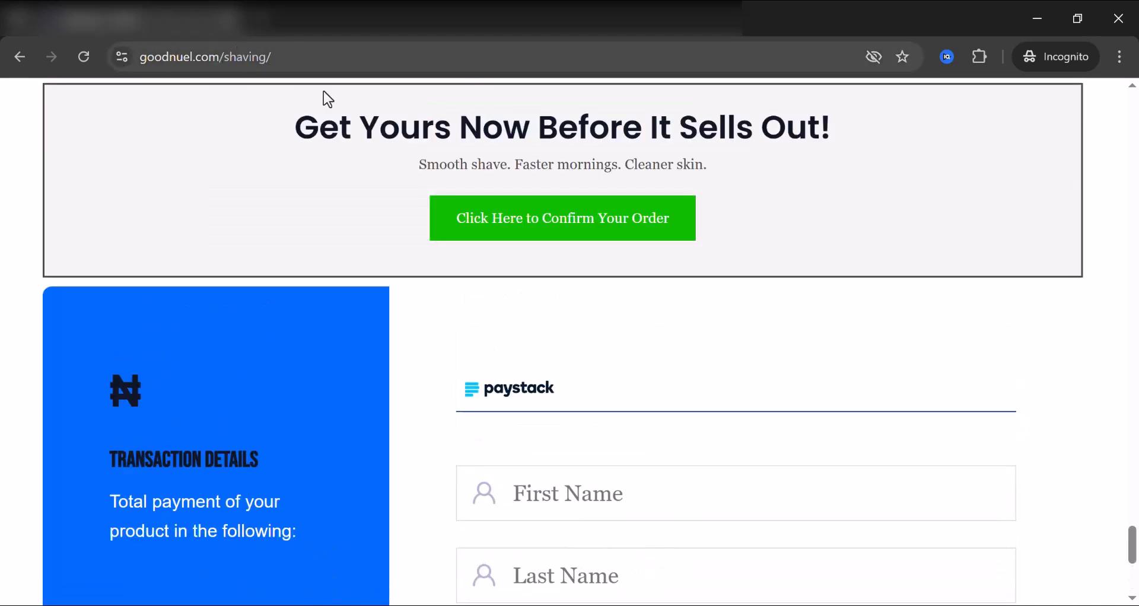
pyautogui.scroll(-6, 643, 487)
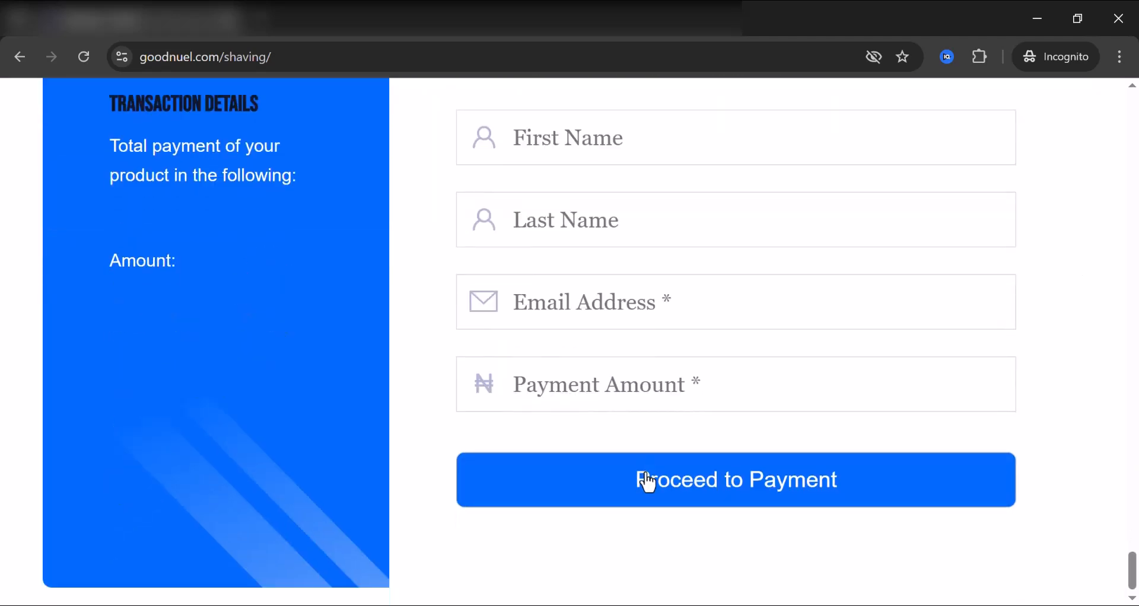
pyautogui.scroll(15, 648, 484)
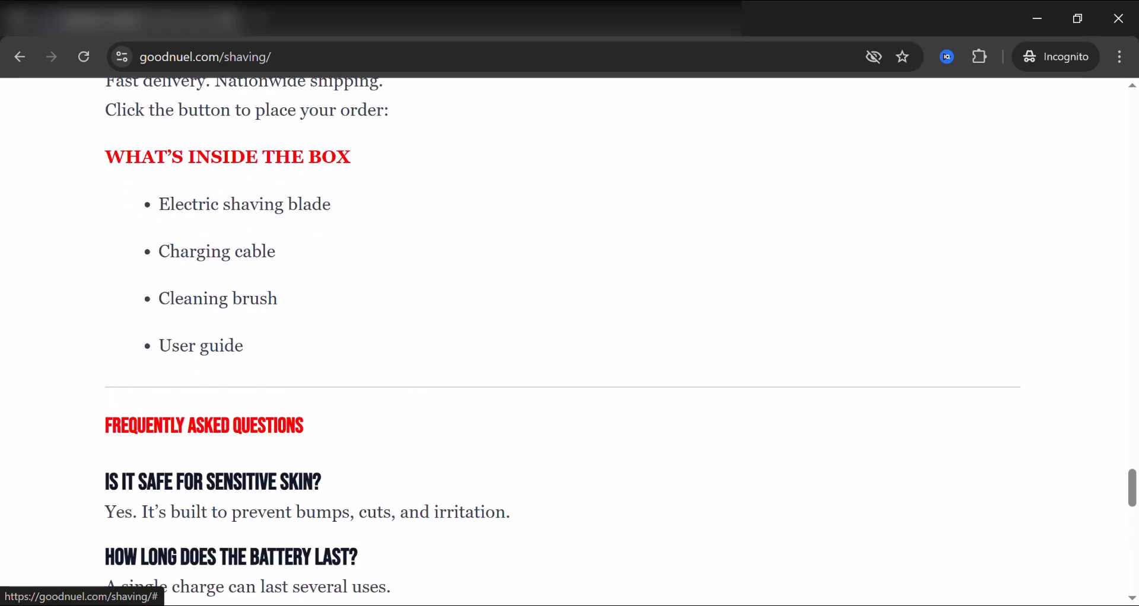
pyautogui.scroll(10, 647, 290)
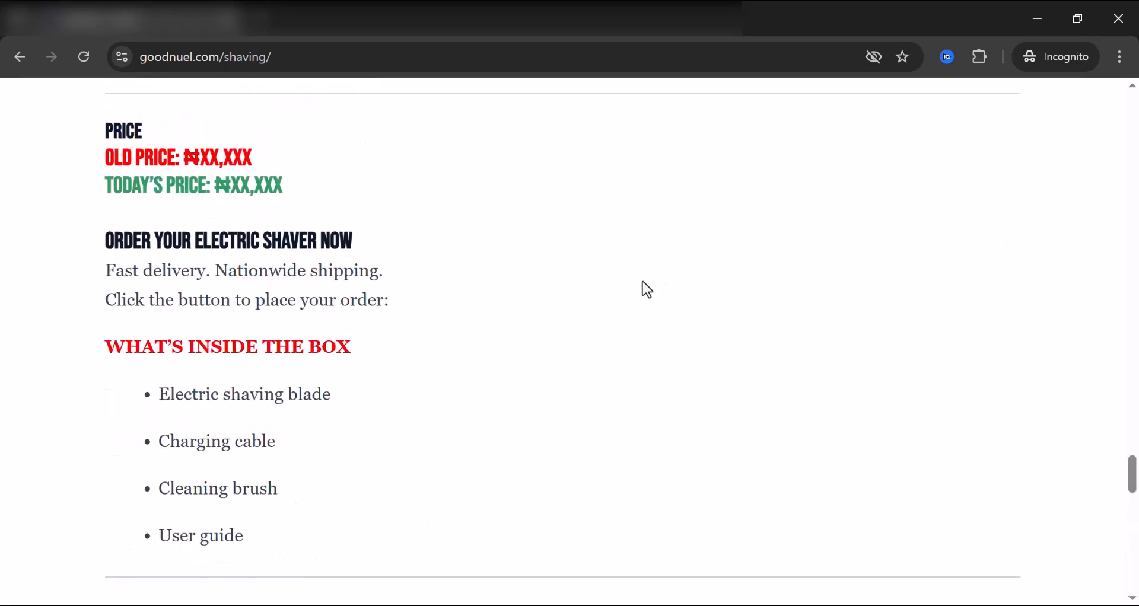